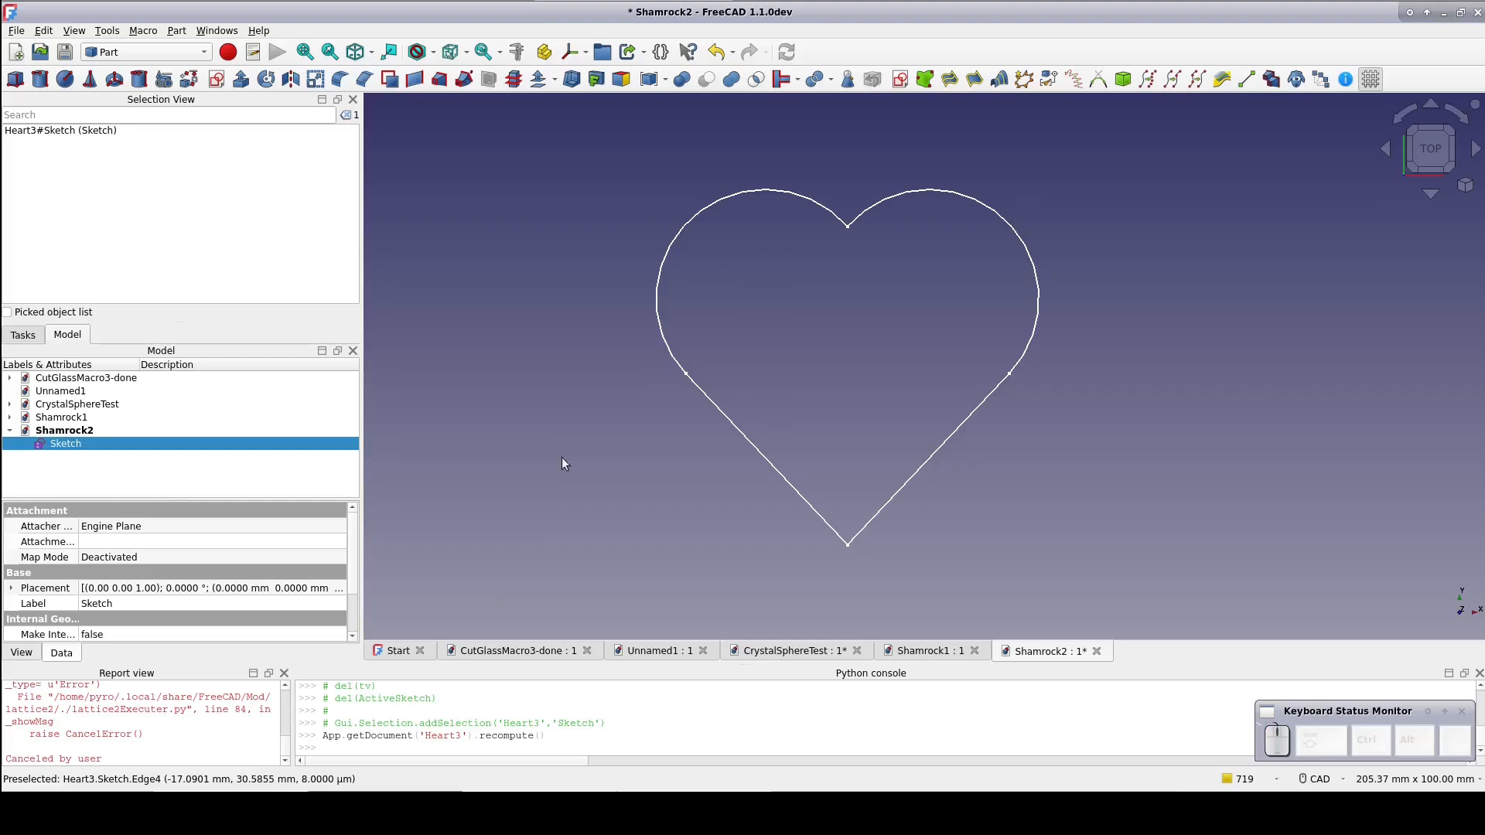
Step: Show the axis cross and set the heart sketch's Y position to 42 mm
left_click(74, 30)
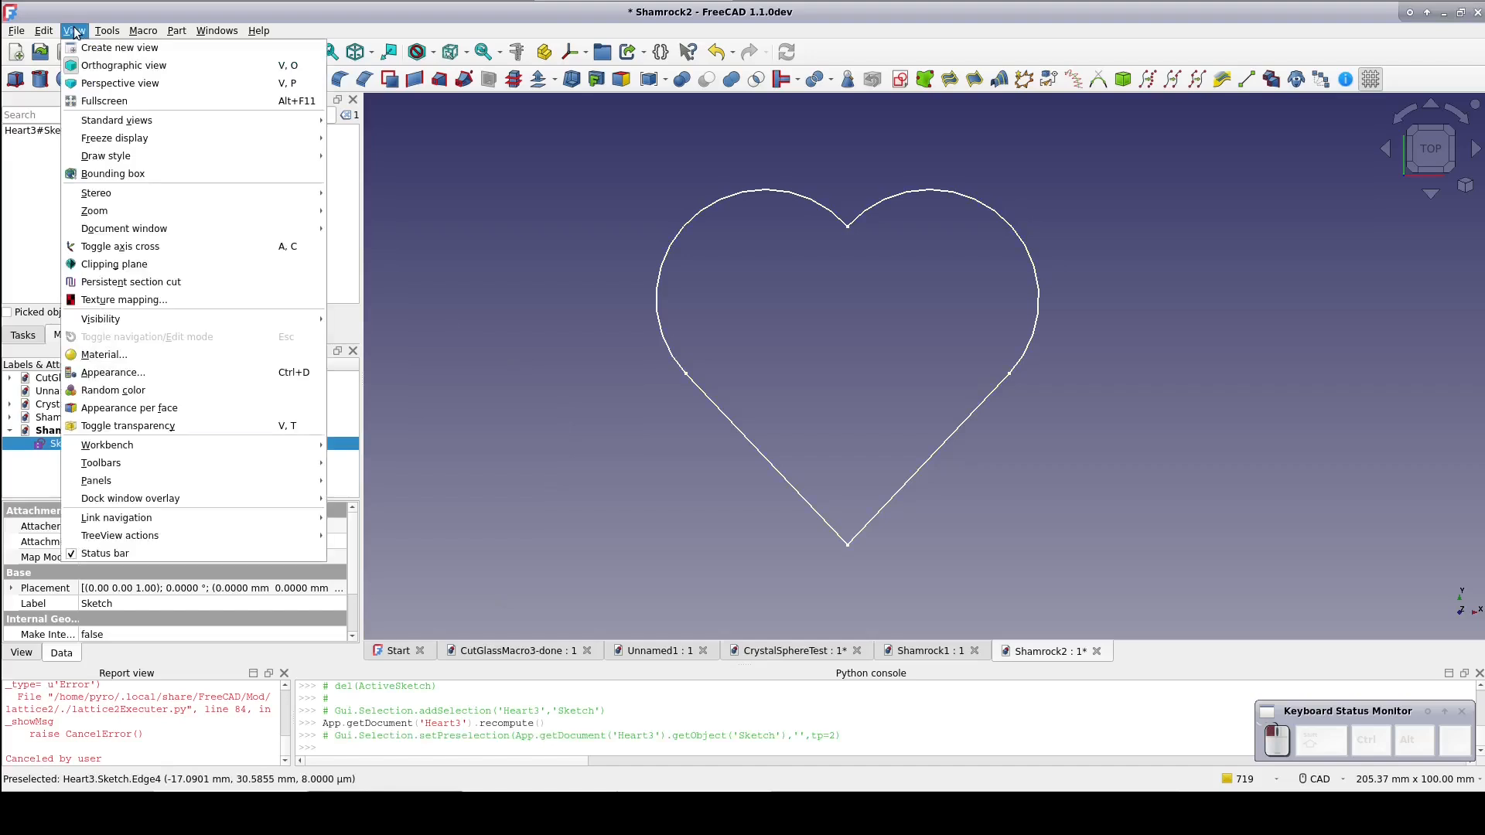
left_click(152, 251)
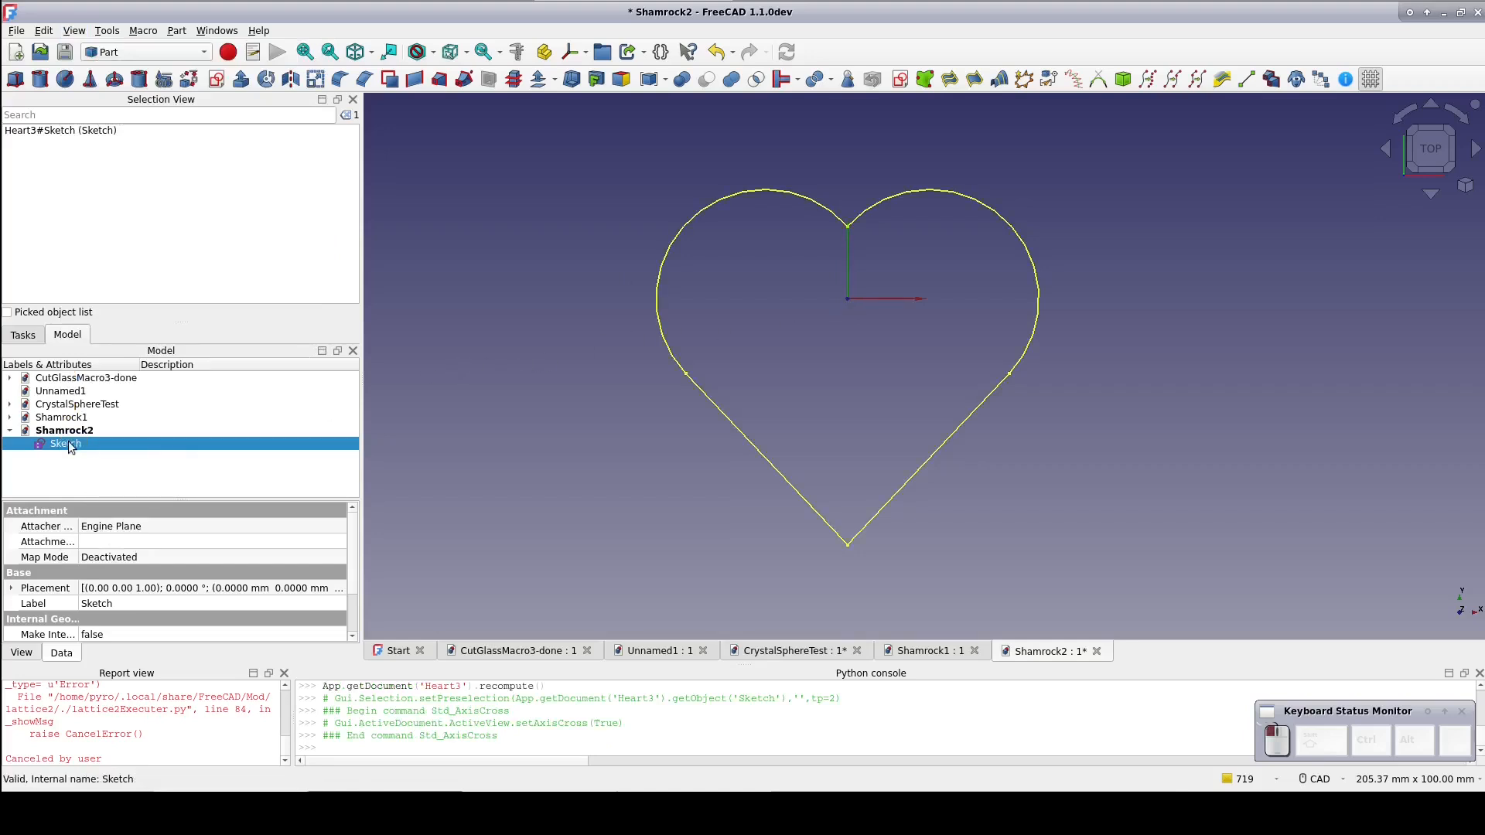
left_click(12, 589)
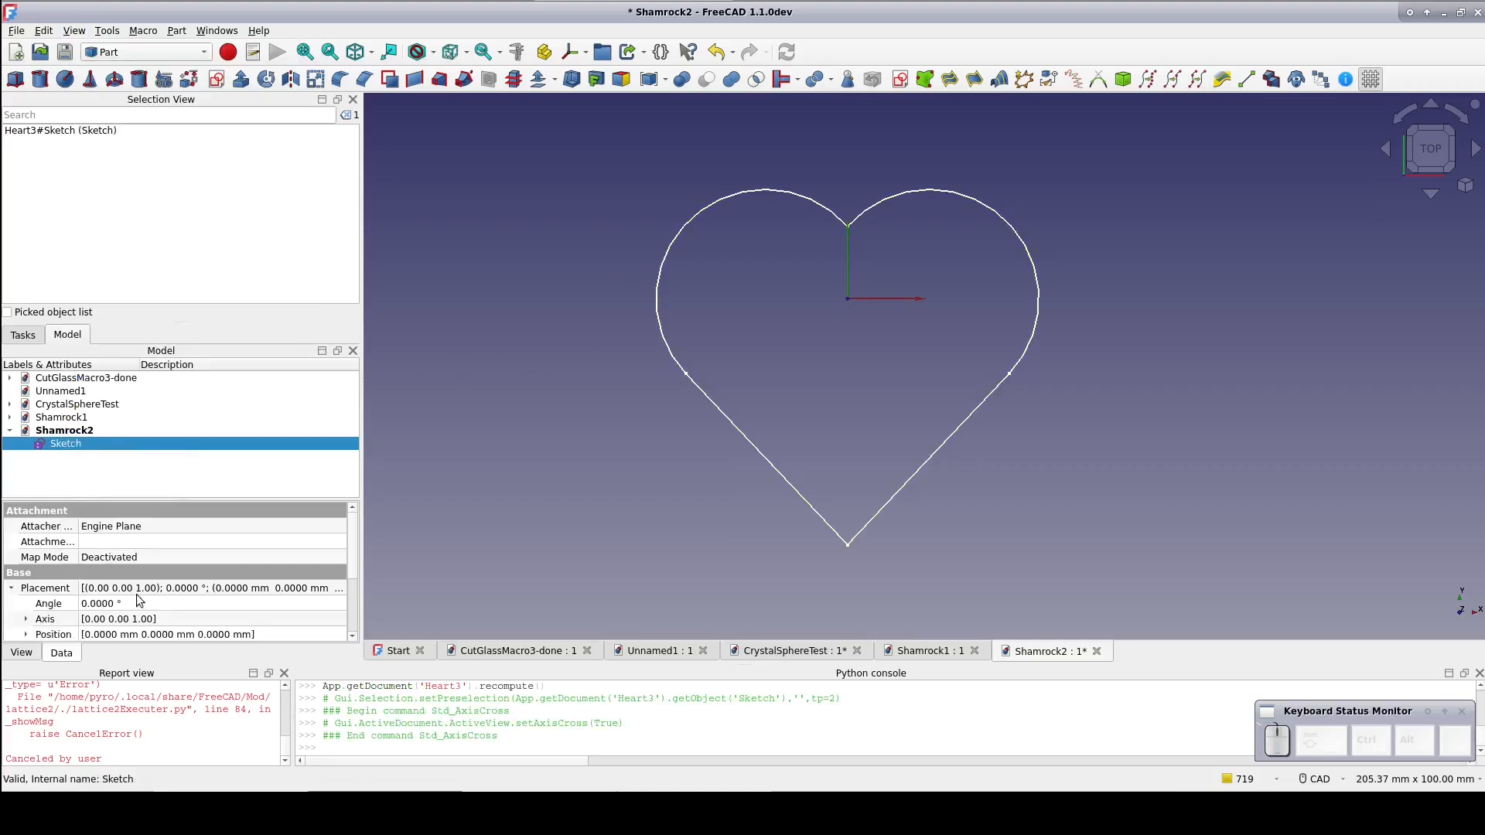
scroll(139, 600, "down", 1)
left_click(27, 591)
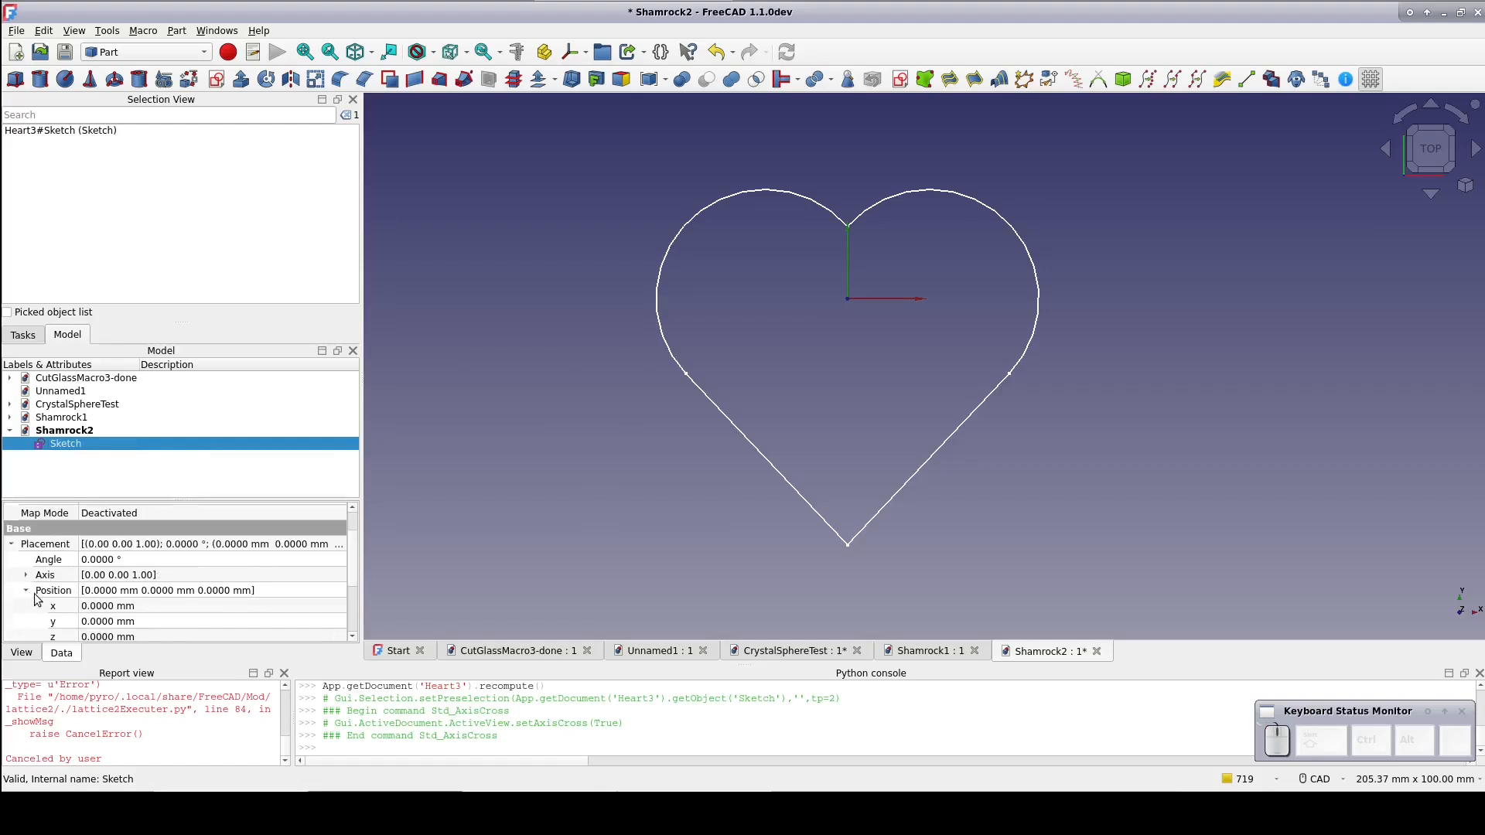
left_click(163, 617)
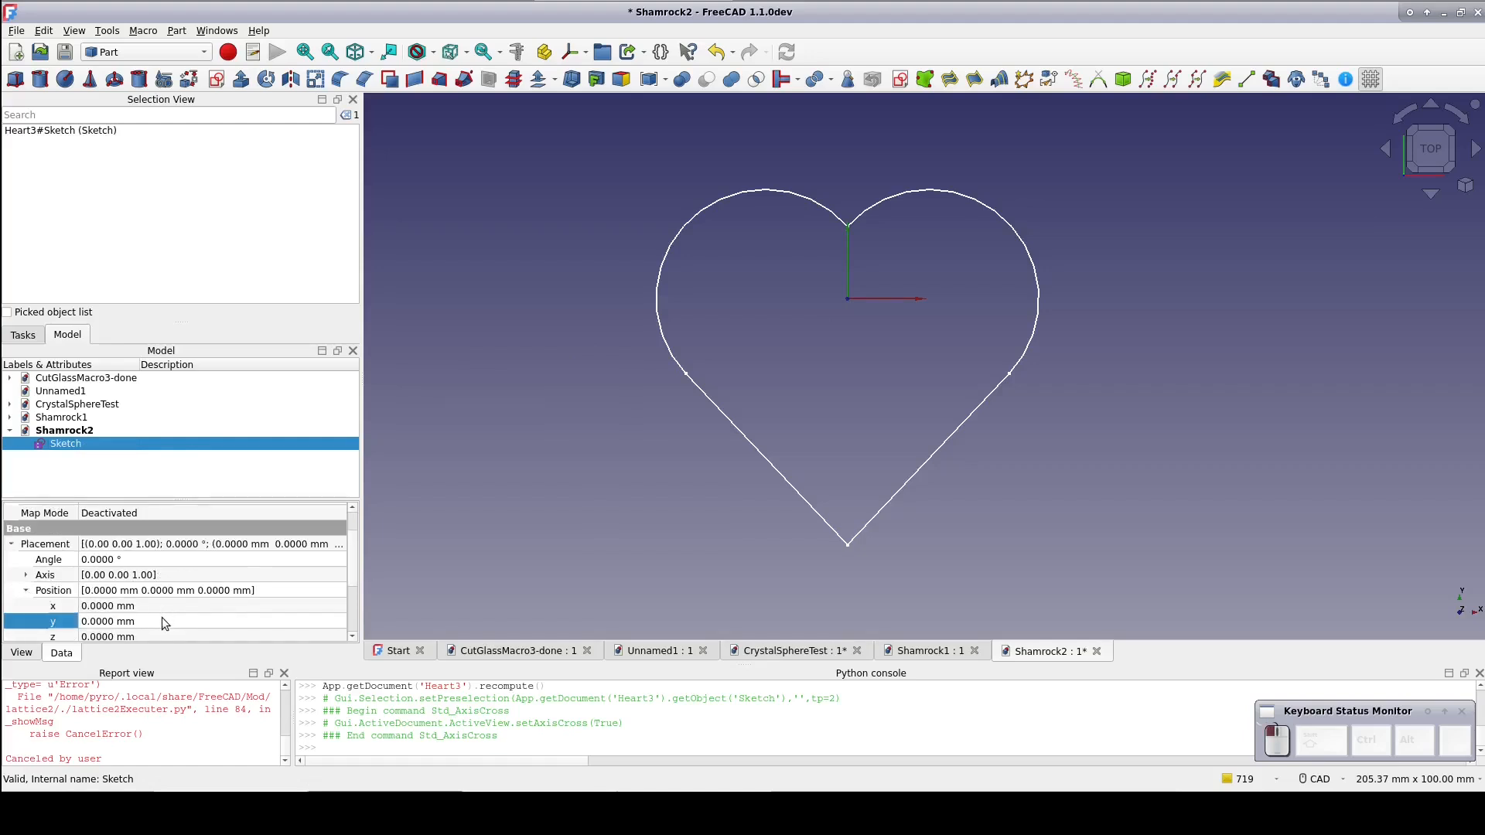
scroll(163, 618, "up", 20)
scroll(164, 618, "up", 15)
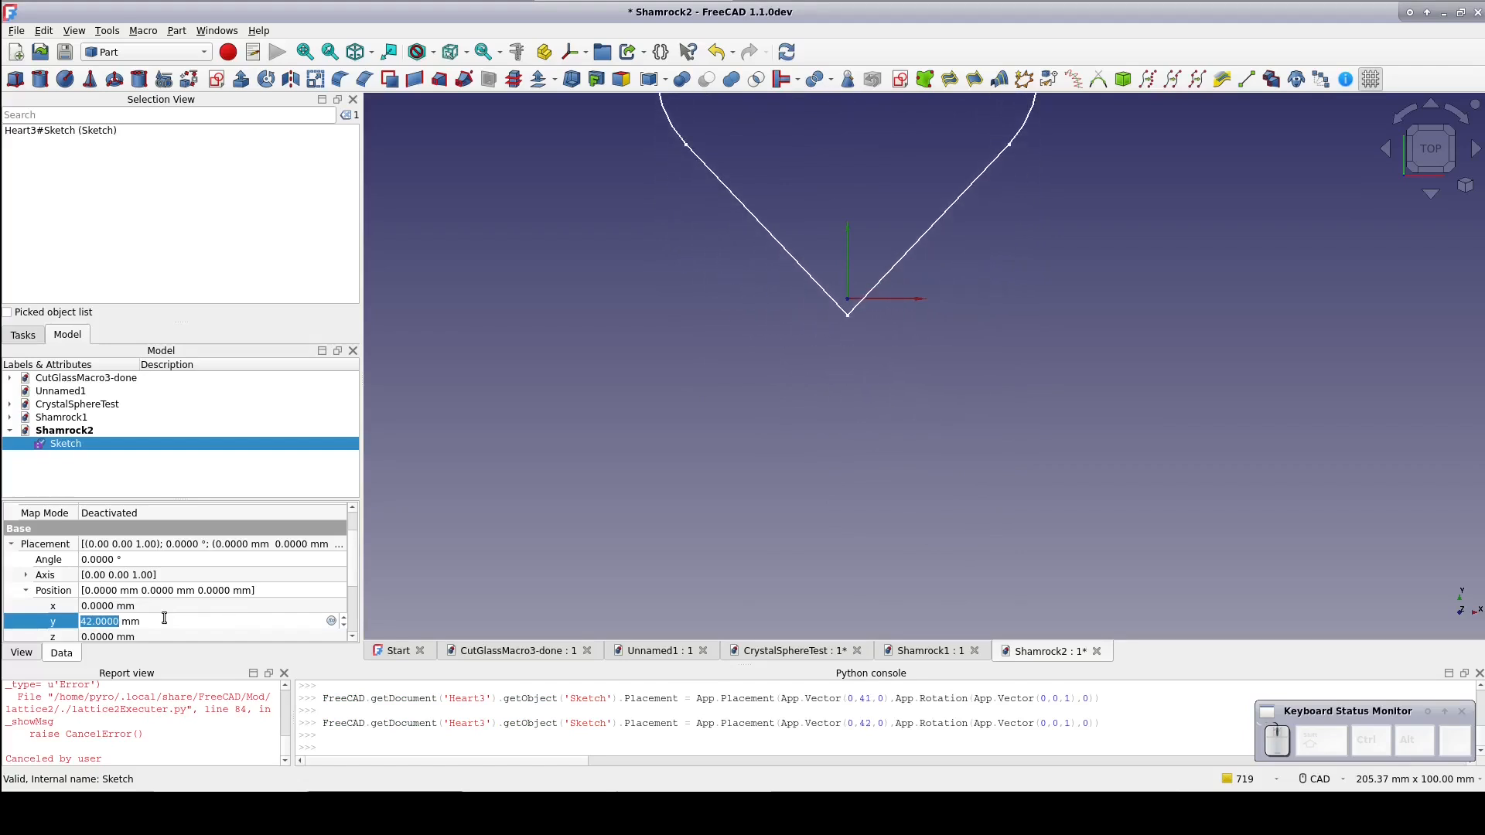
left_click(410, 478)
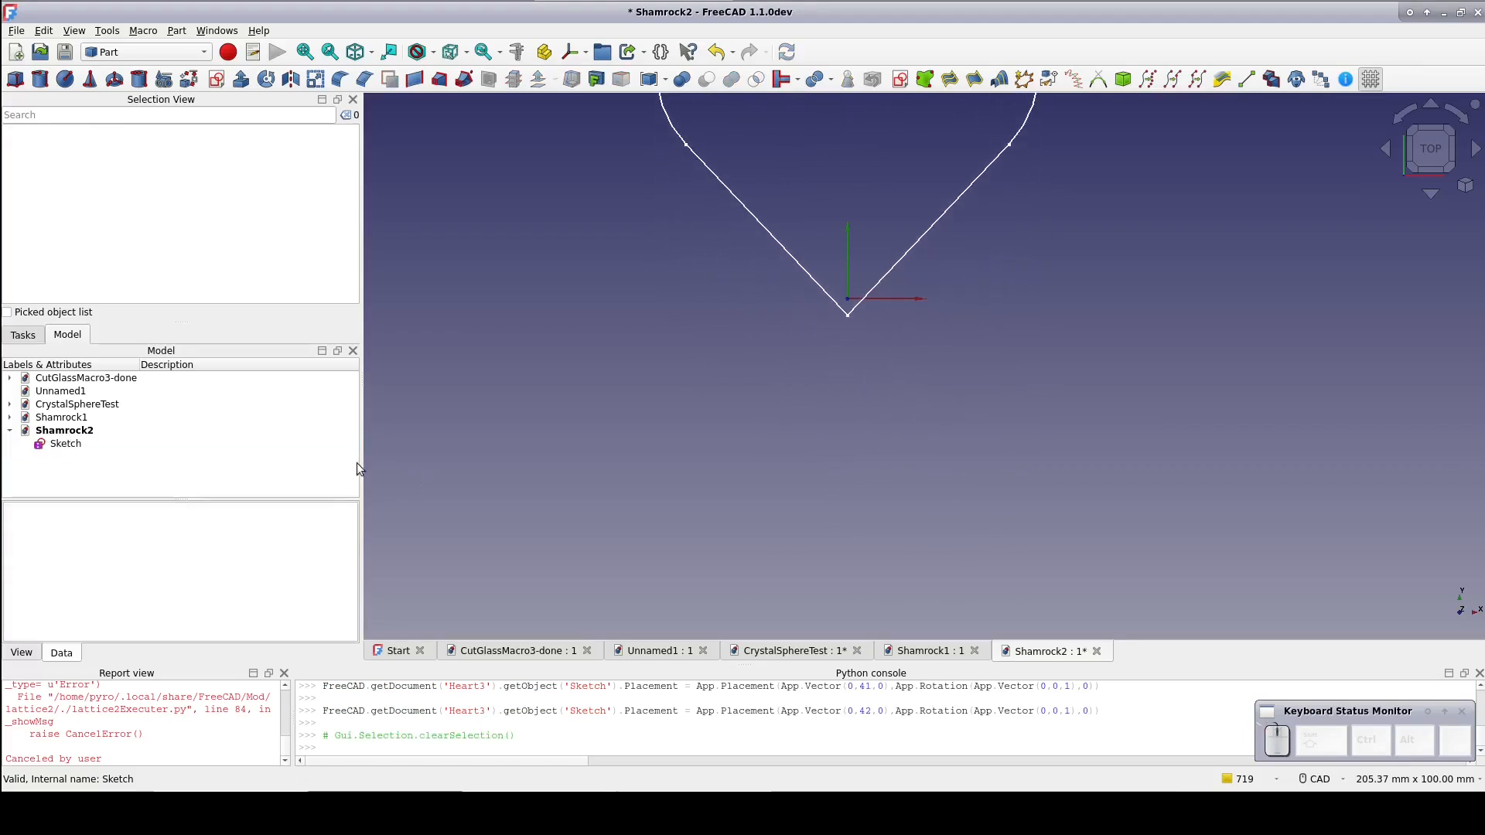
Step: Extrude the heart sketch 10 mm along its normal
middle_click_drag(497, 308, 497, 355)
left_click(1431, 149)
scroll(991, 173, "up", 1)
mouse_move(992, 173)
middle_mouse_down()
mouse_move(912, 466)
mouse_move(902, 391)
middle_mouse_up()
scroll(917, 462, "down", 2)
scroll(915, 493, "up", 1)
scroll(912, 467, "down", 2)
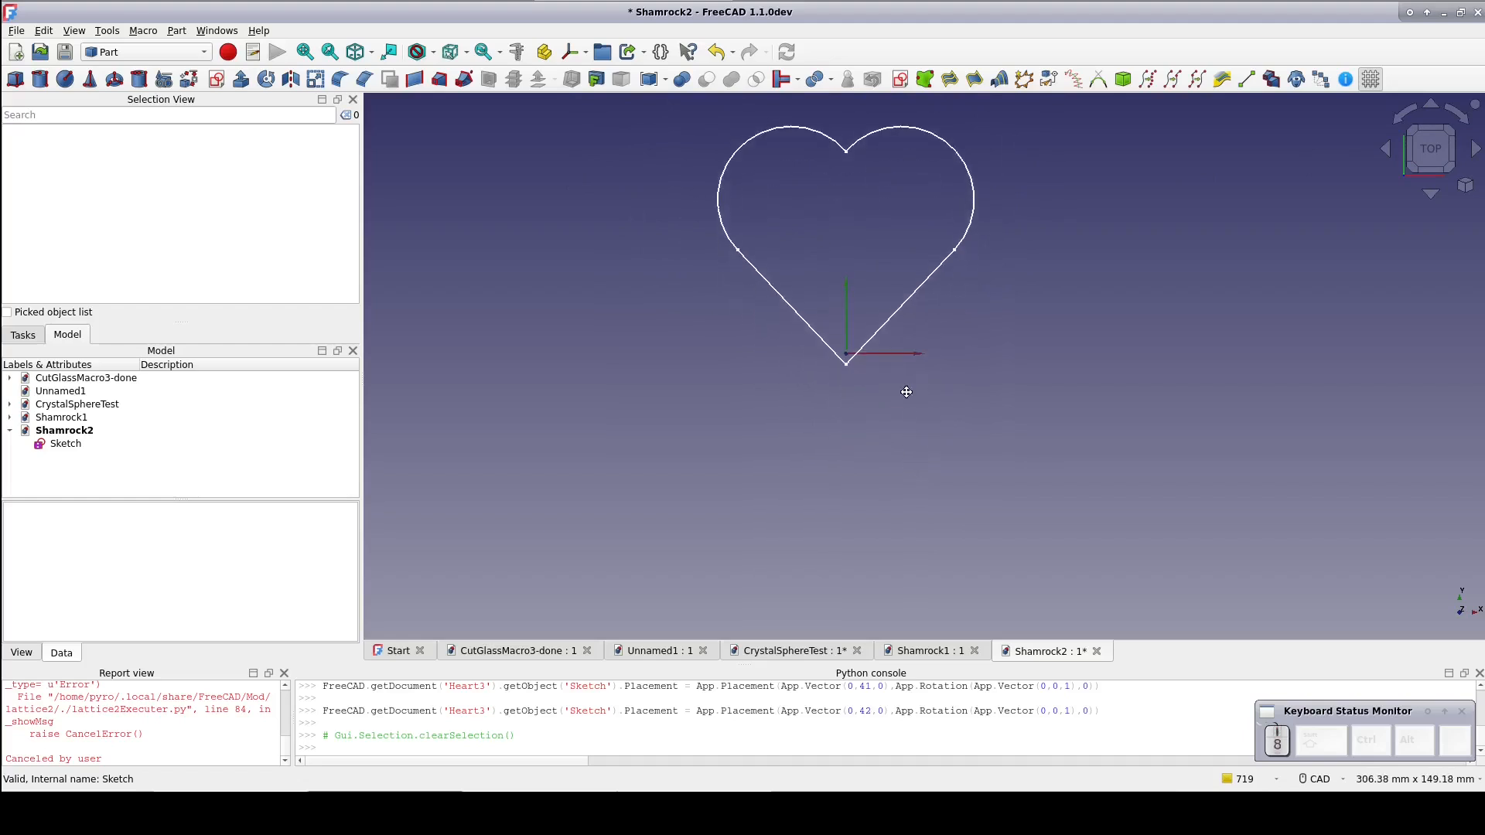
left_click(65, 444)
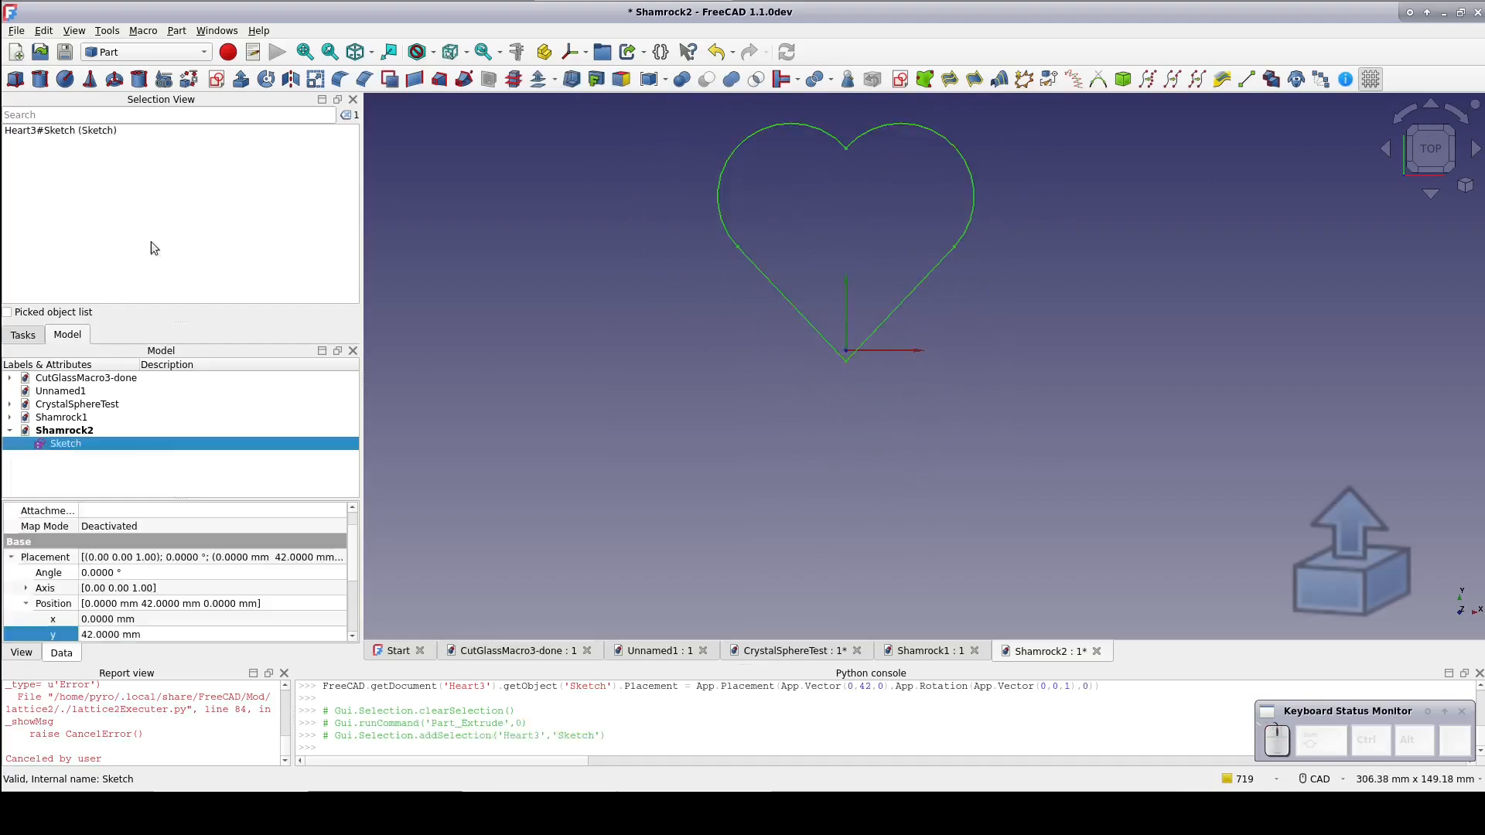
left_click(241, 80)
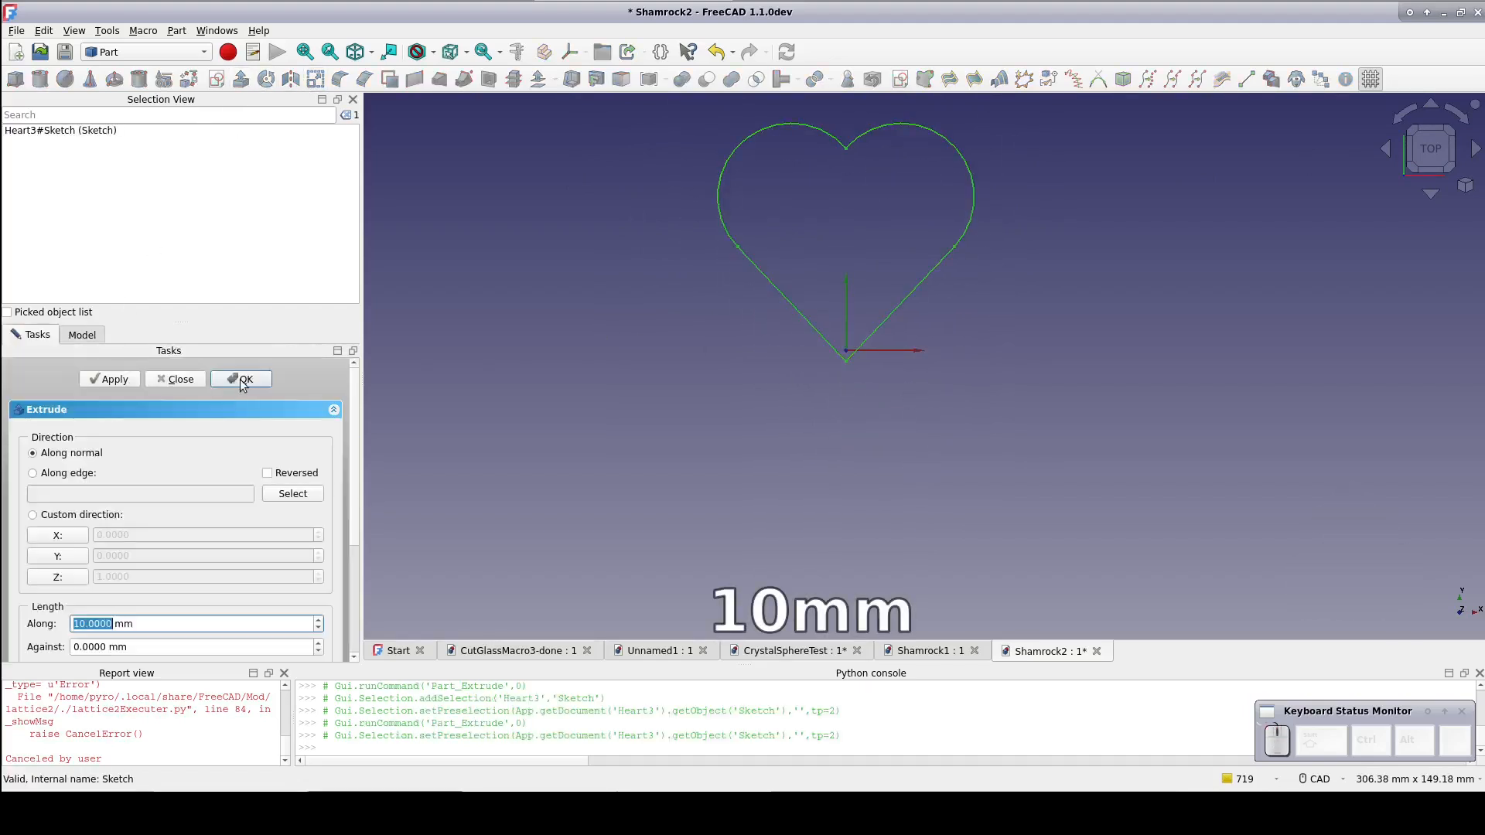
left_click(240, 380)
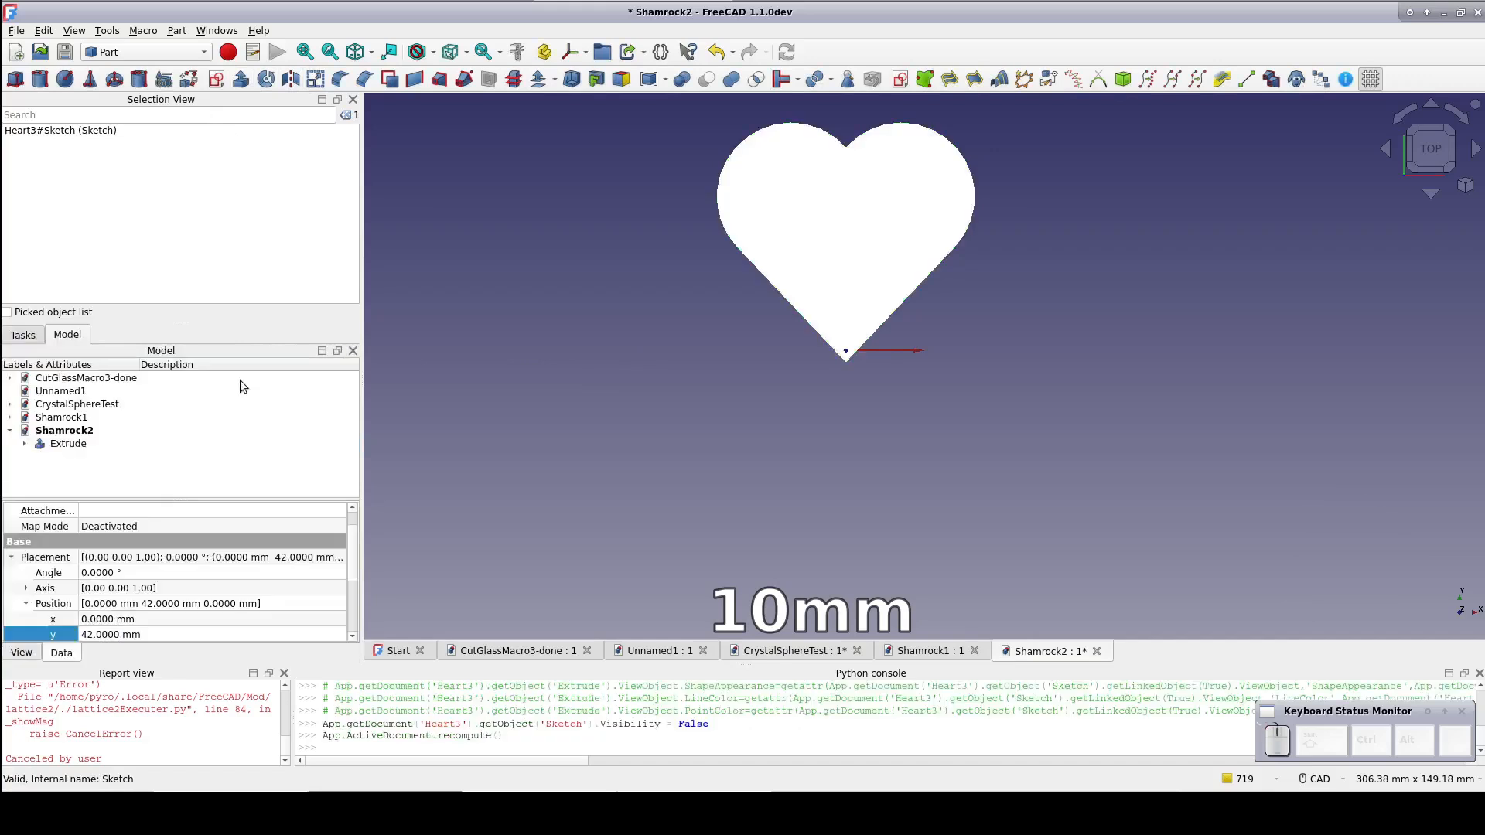
Step: Create a fused polar array of the extruded heart with 3 elements over 360°, centred on the origin
left_click(68, 444)
left_click(1320, 79)
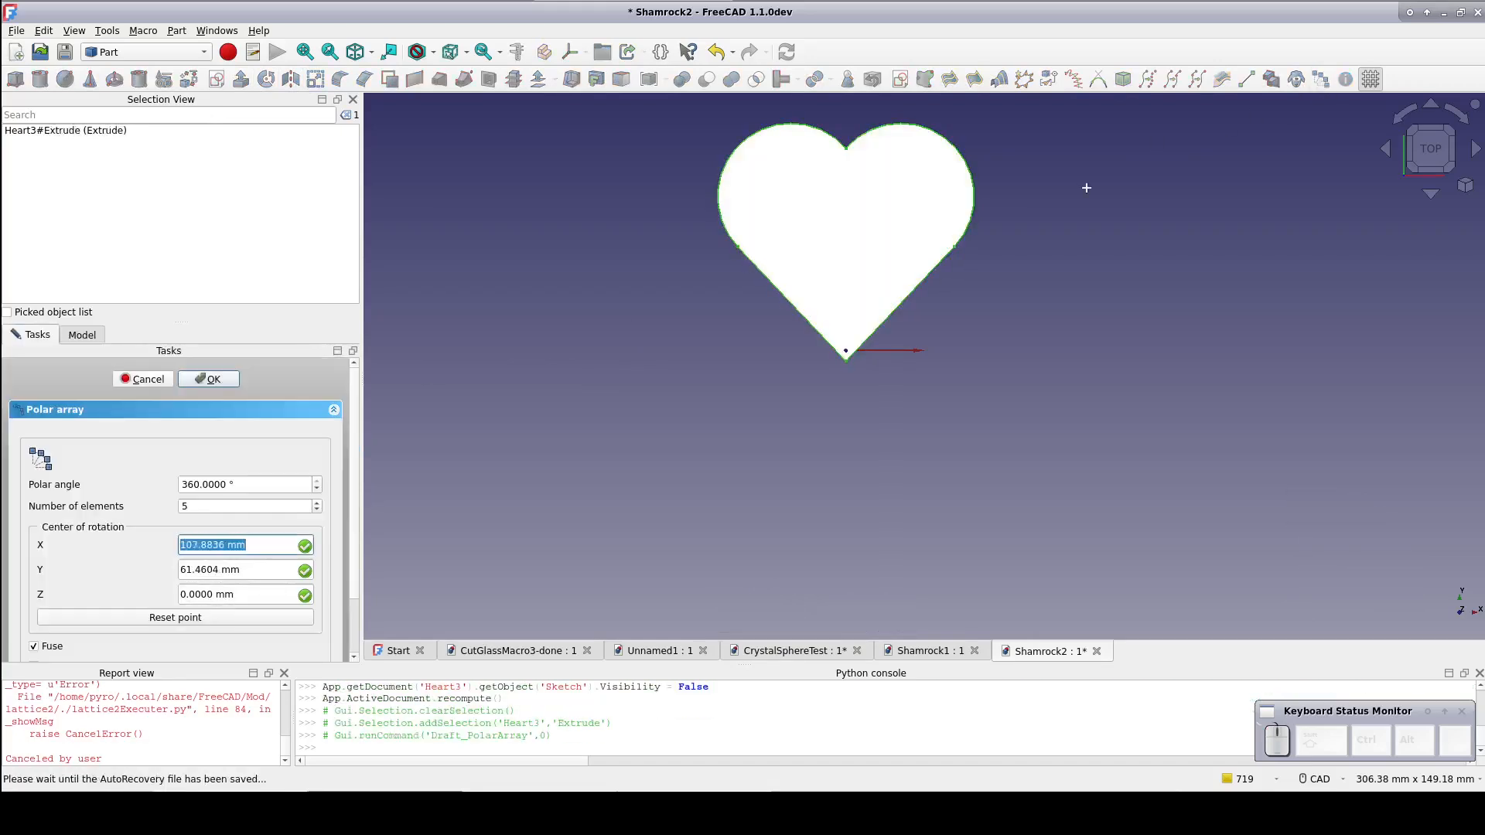
scroll(224, 507, "down", 1)
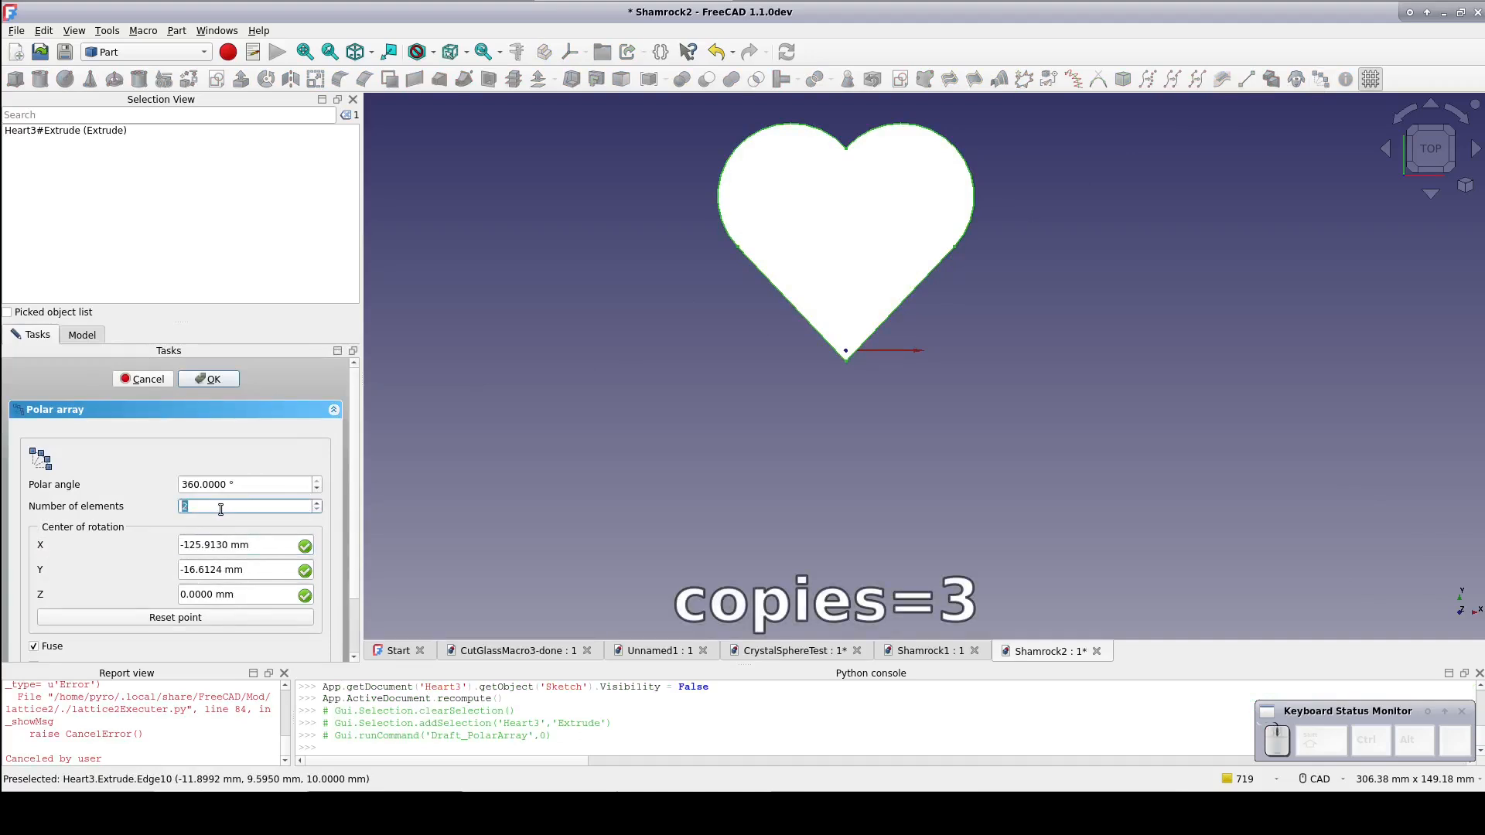
left_click(210, 621)
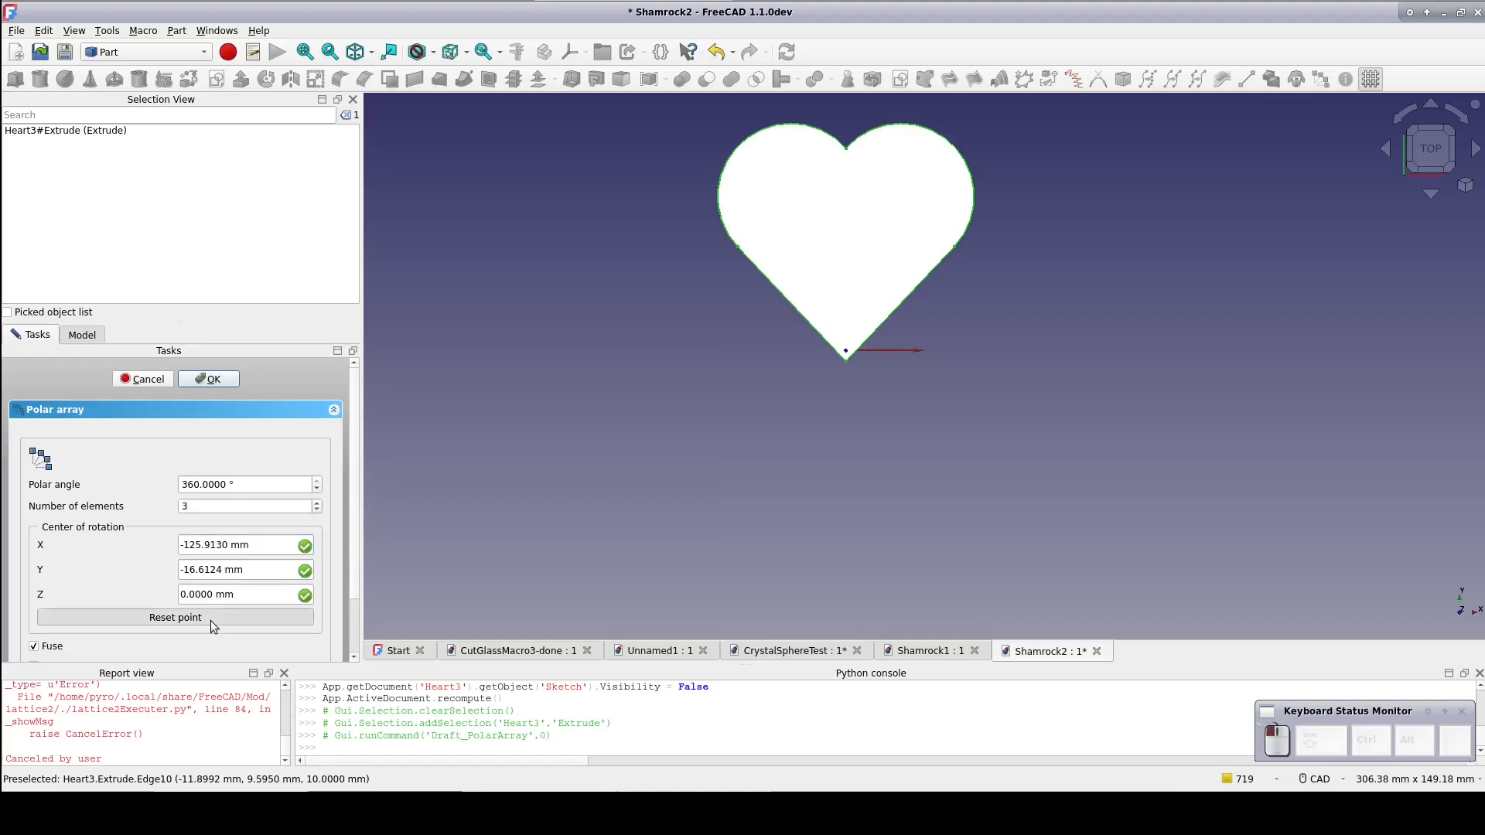
left_click(214, 380)
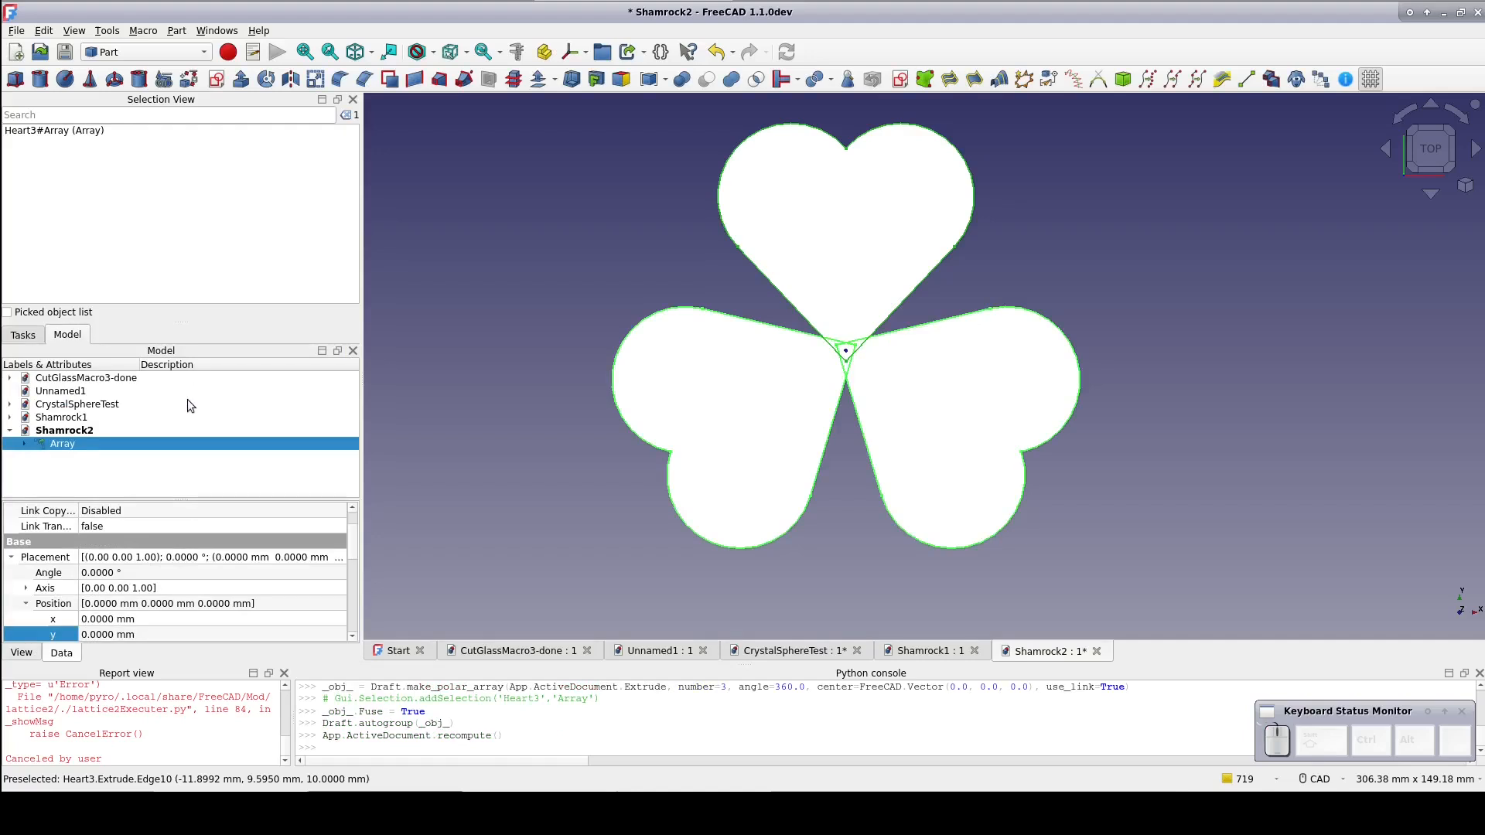
Step: Set the Y position of the heart sketch inside the array to 40 mm
left_click(25, 444)
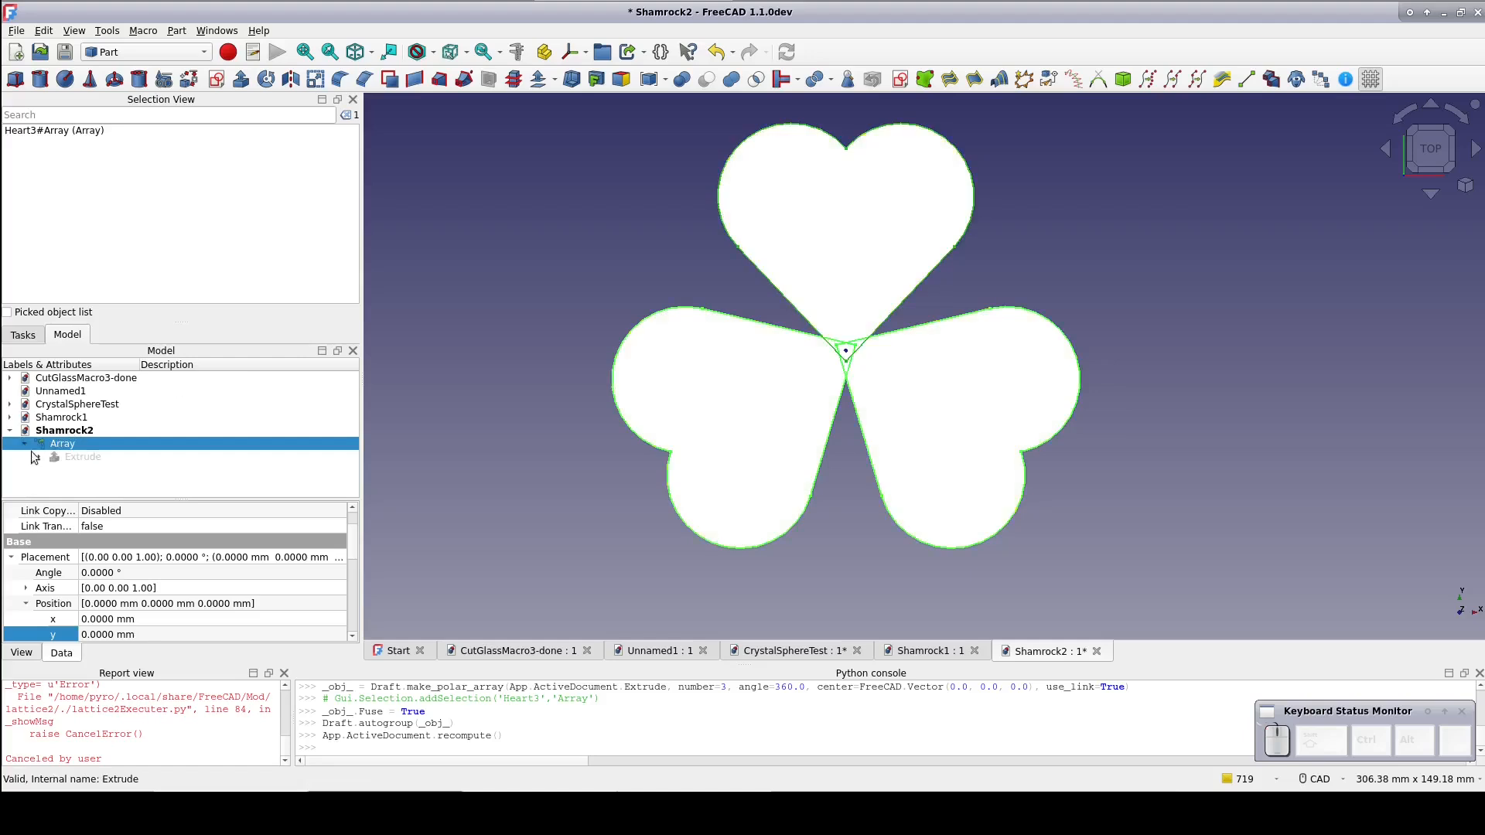
left_click(85, 470)
left_click(164, 620)
scroll(164, 621, "down", 1)
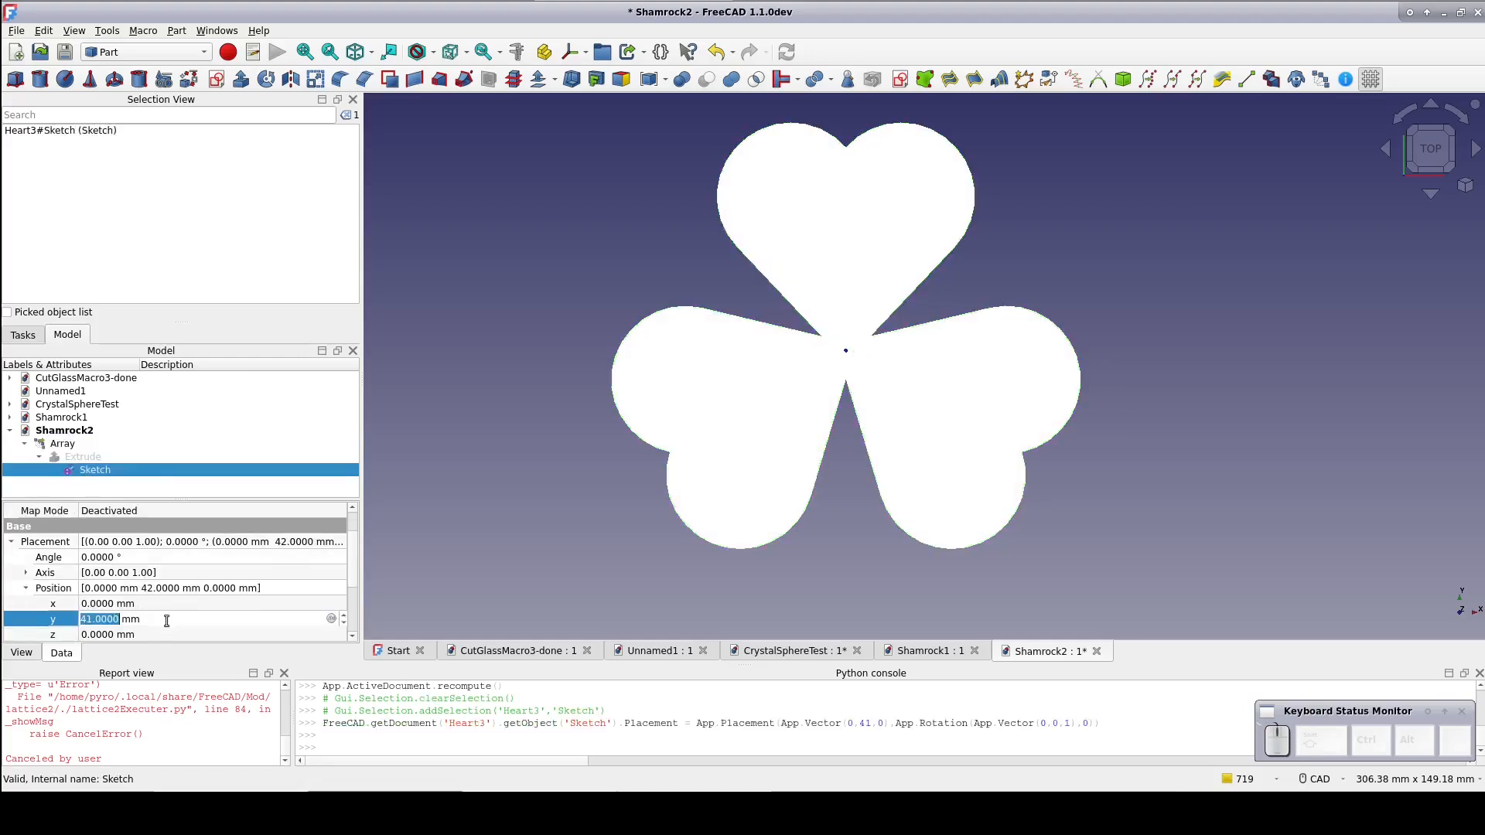
left_click(404, 537)
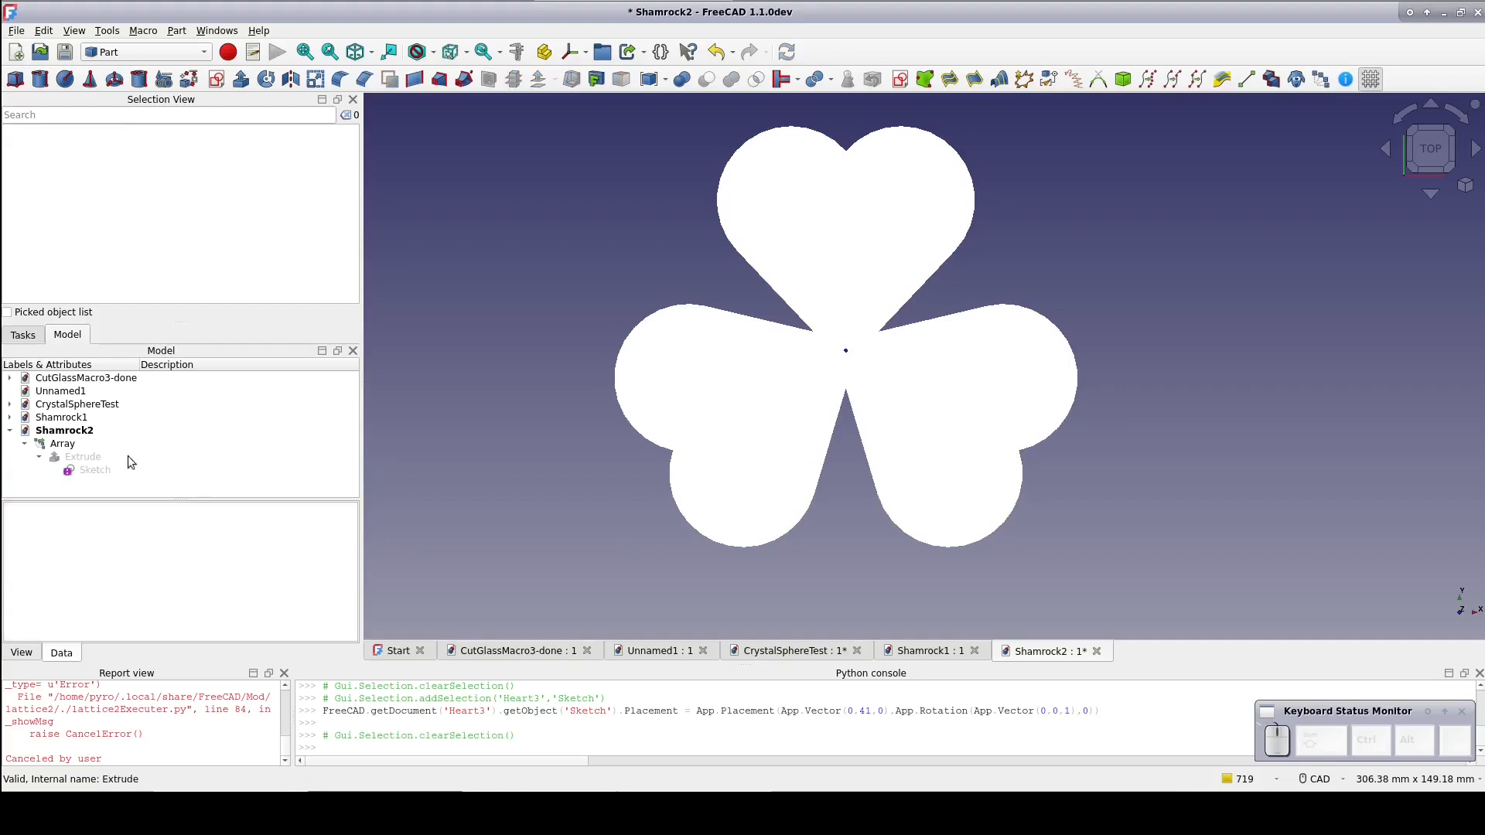
left_click(105, 471)
left_click(166, 633)
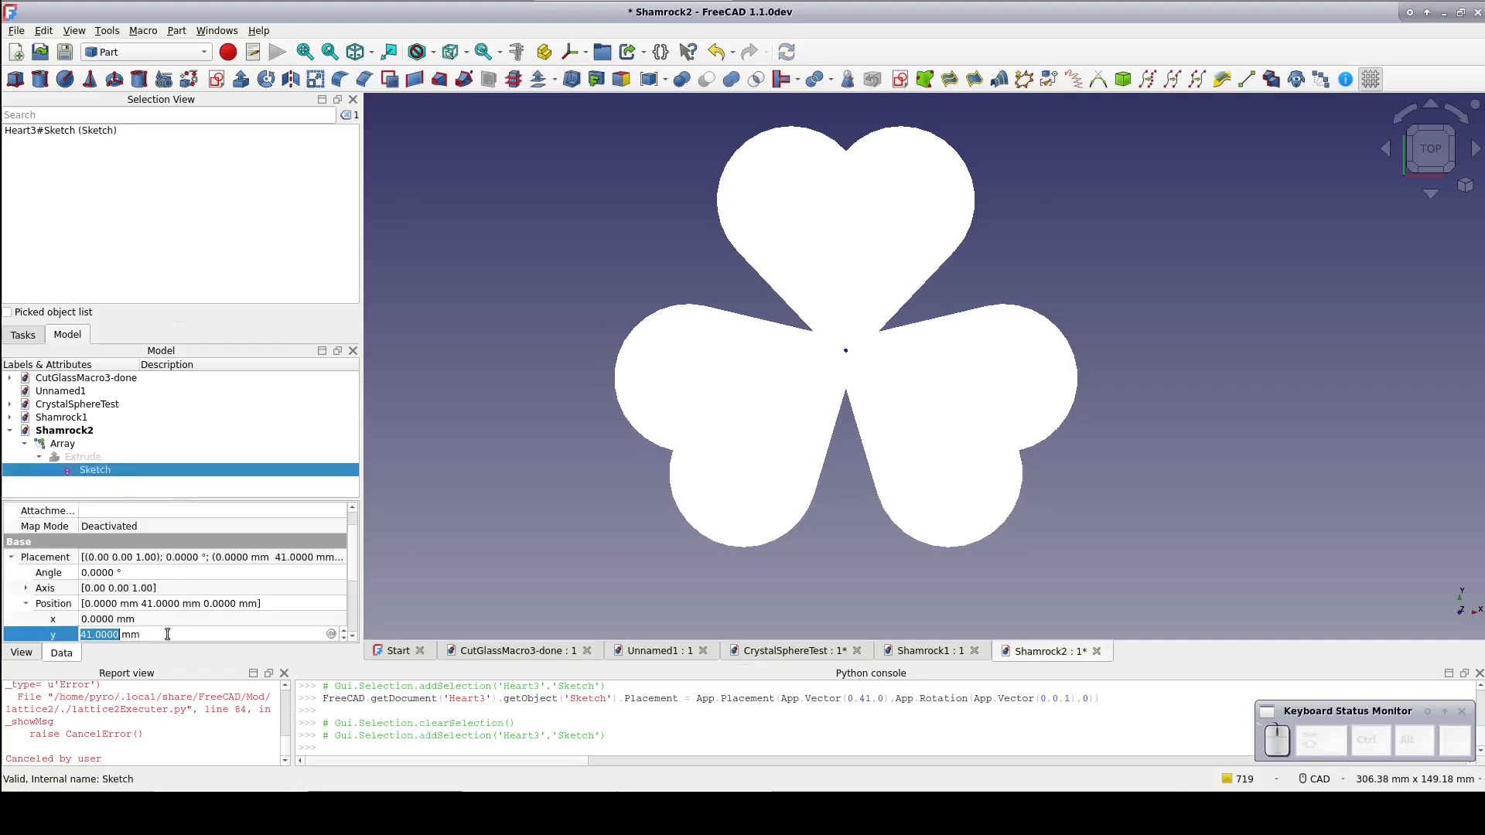
scroll(166, 632, "down", 1)
left_click(454, 464)
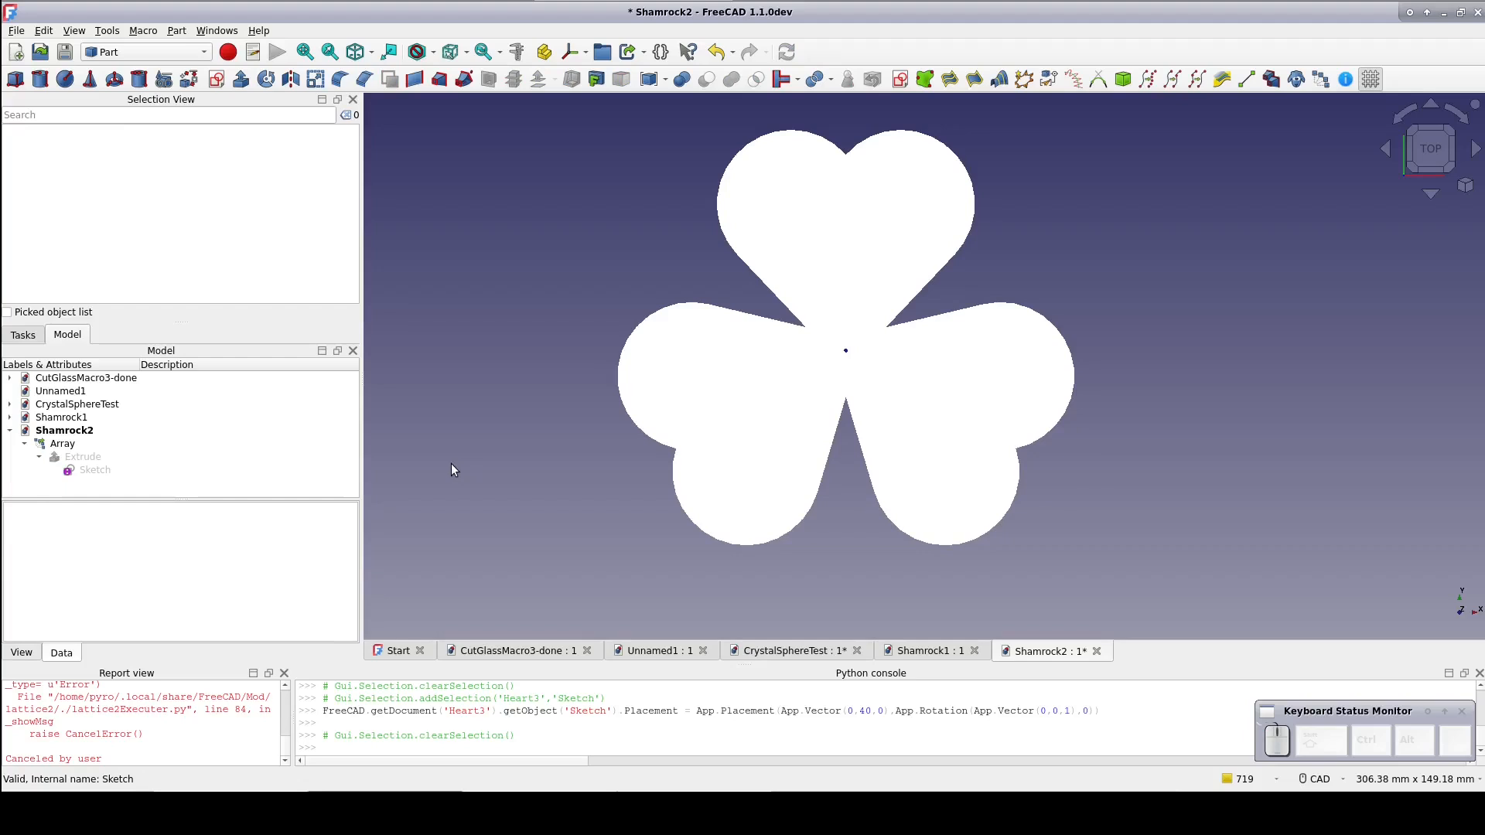
Step: Undo the most recent edits in the Shamrock3 document and recompute it
key("ctrl+z")
key("ctrl+z")
key("ctrl+z")
key("ctrl+r")
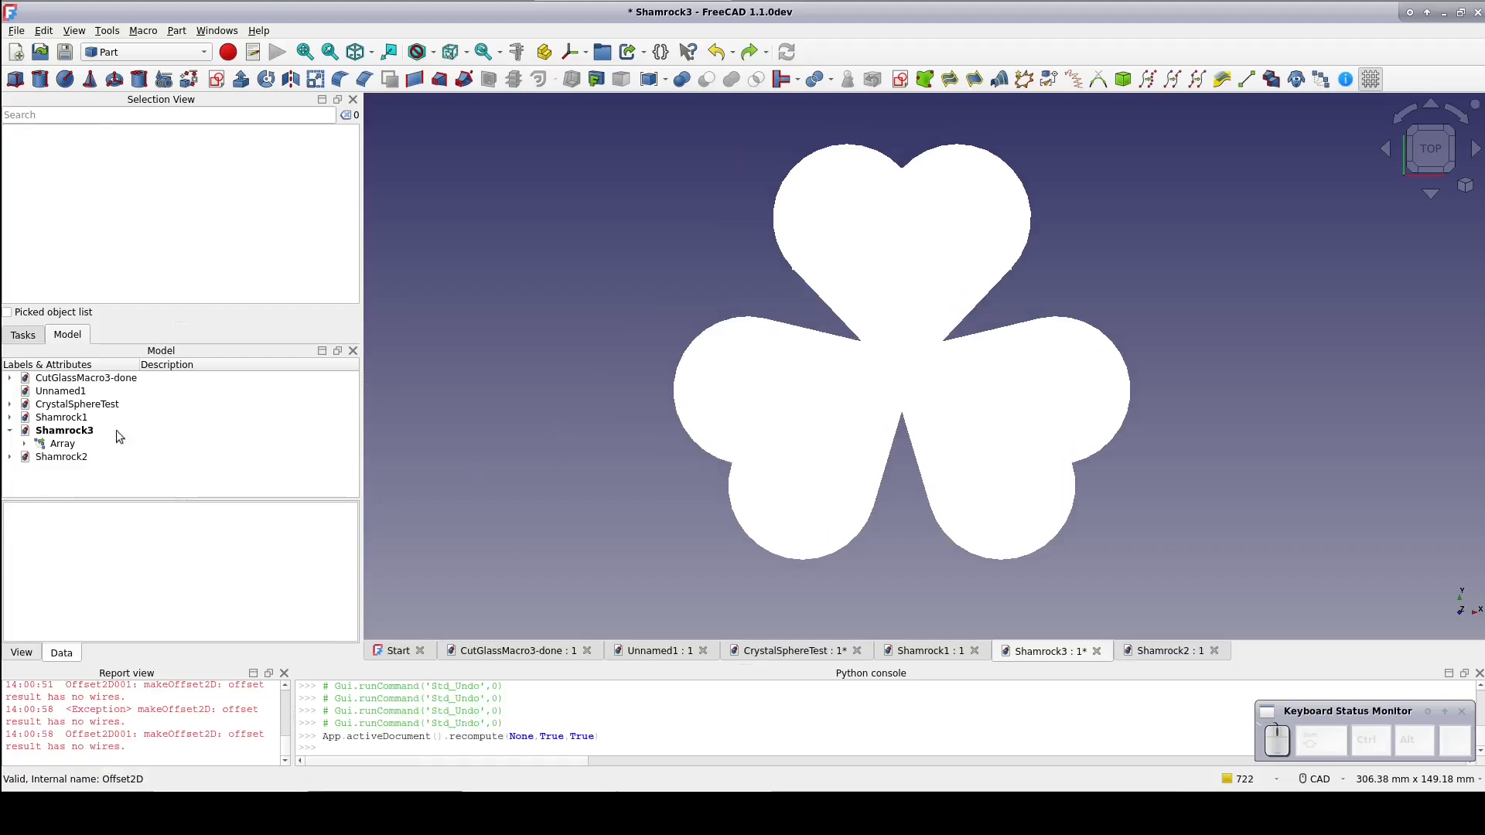
Step: Delete the polar array and the heart extrusion, keeping only the heart sketch in Shamrock3
left_click(63, 445)
key("Delete")
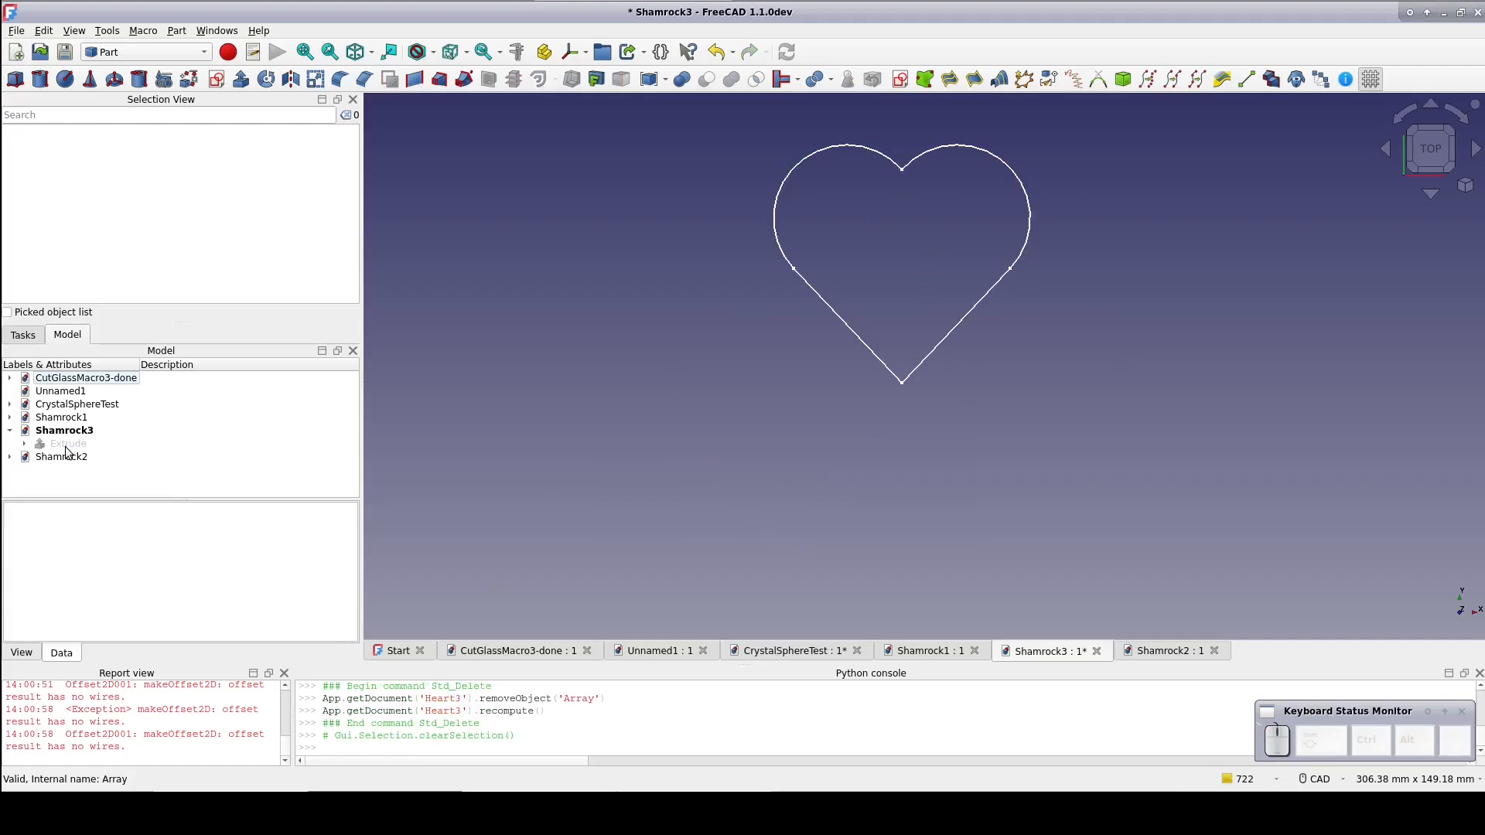
left_click(66, 446)
key("Delete")
Step: Make a face from the heart sketch and create a 2D offset of that face with a value of -4 mm
left_click(66, 446)
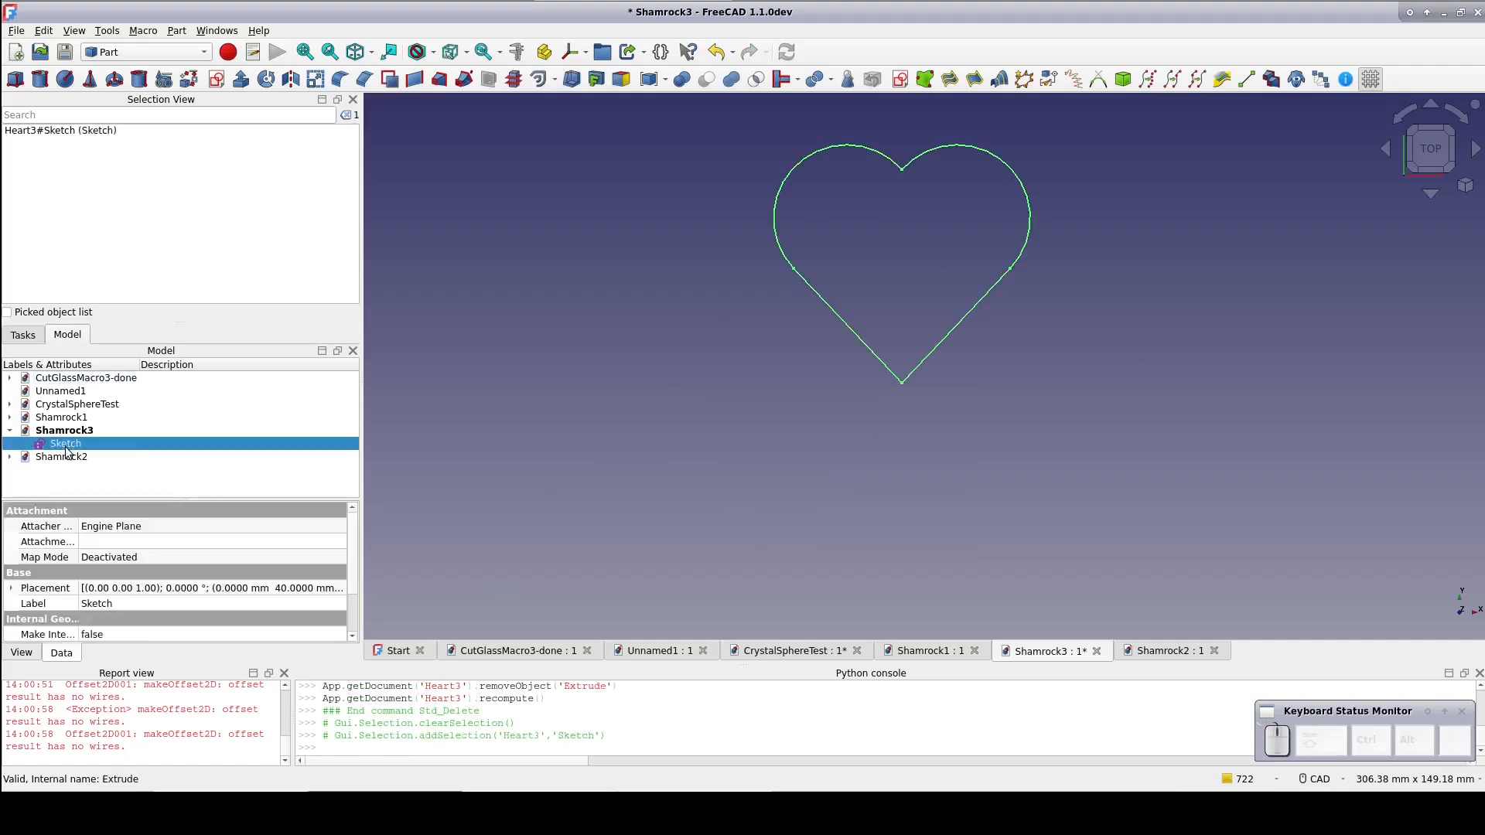
left_click(388, 79)
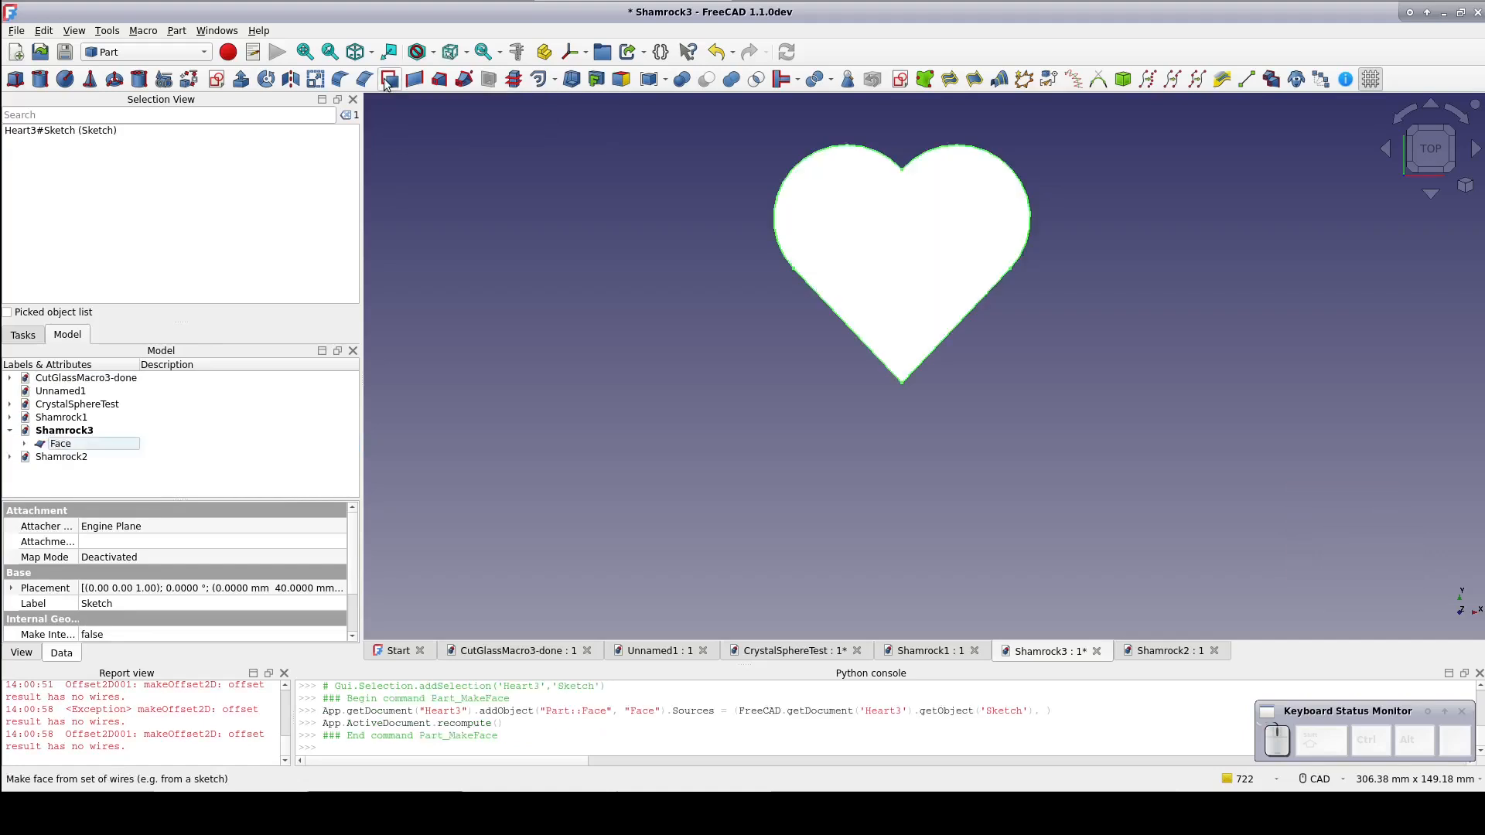
left_click(68, 444)
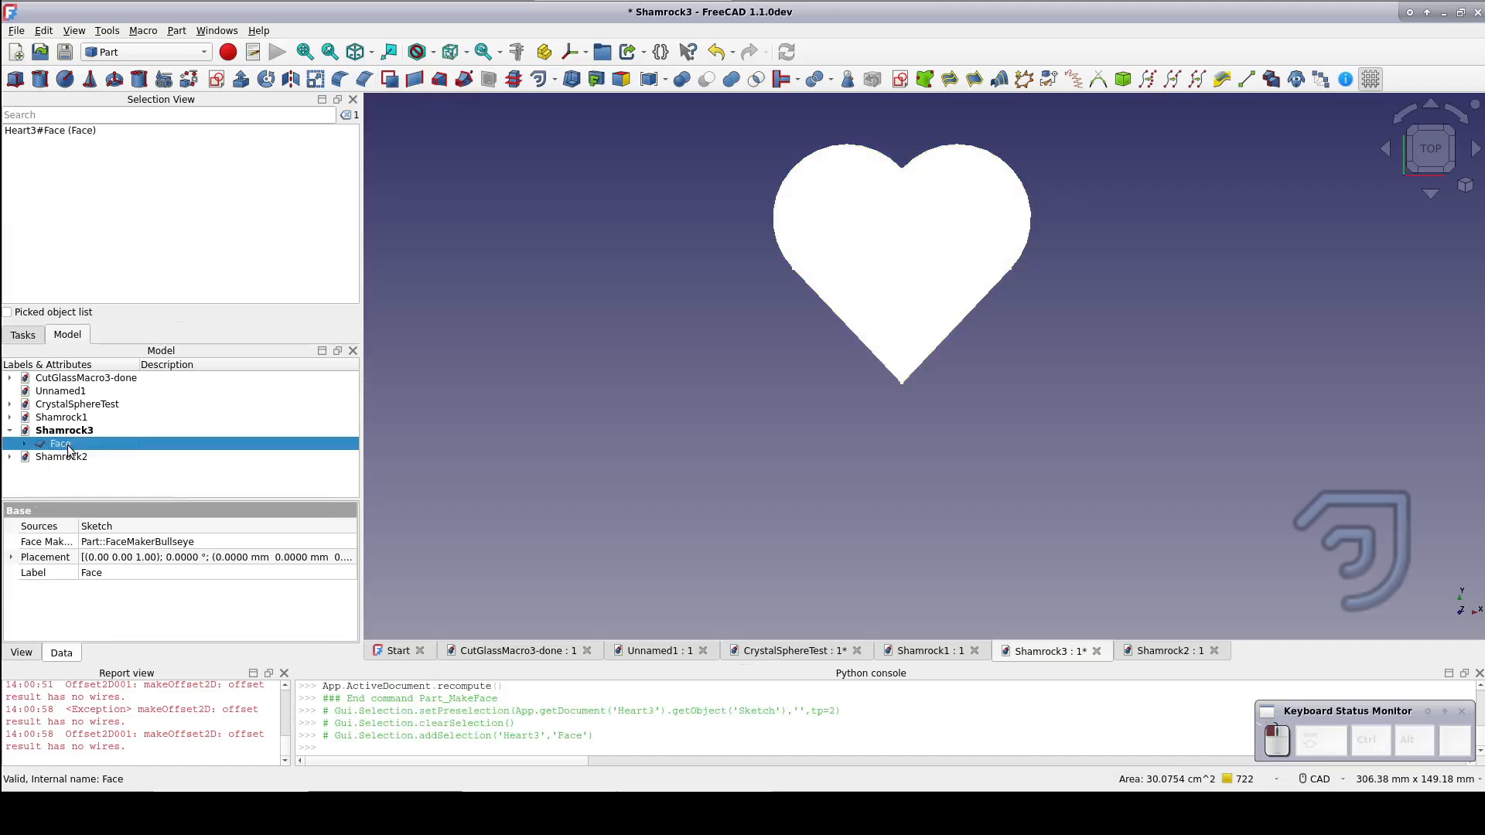
left_click(539, 79)
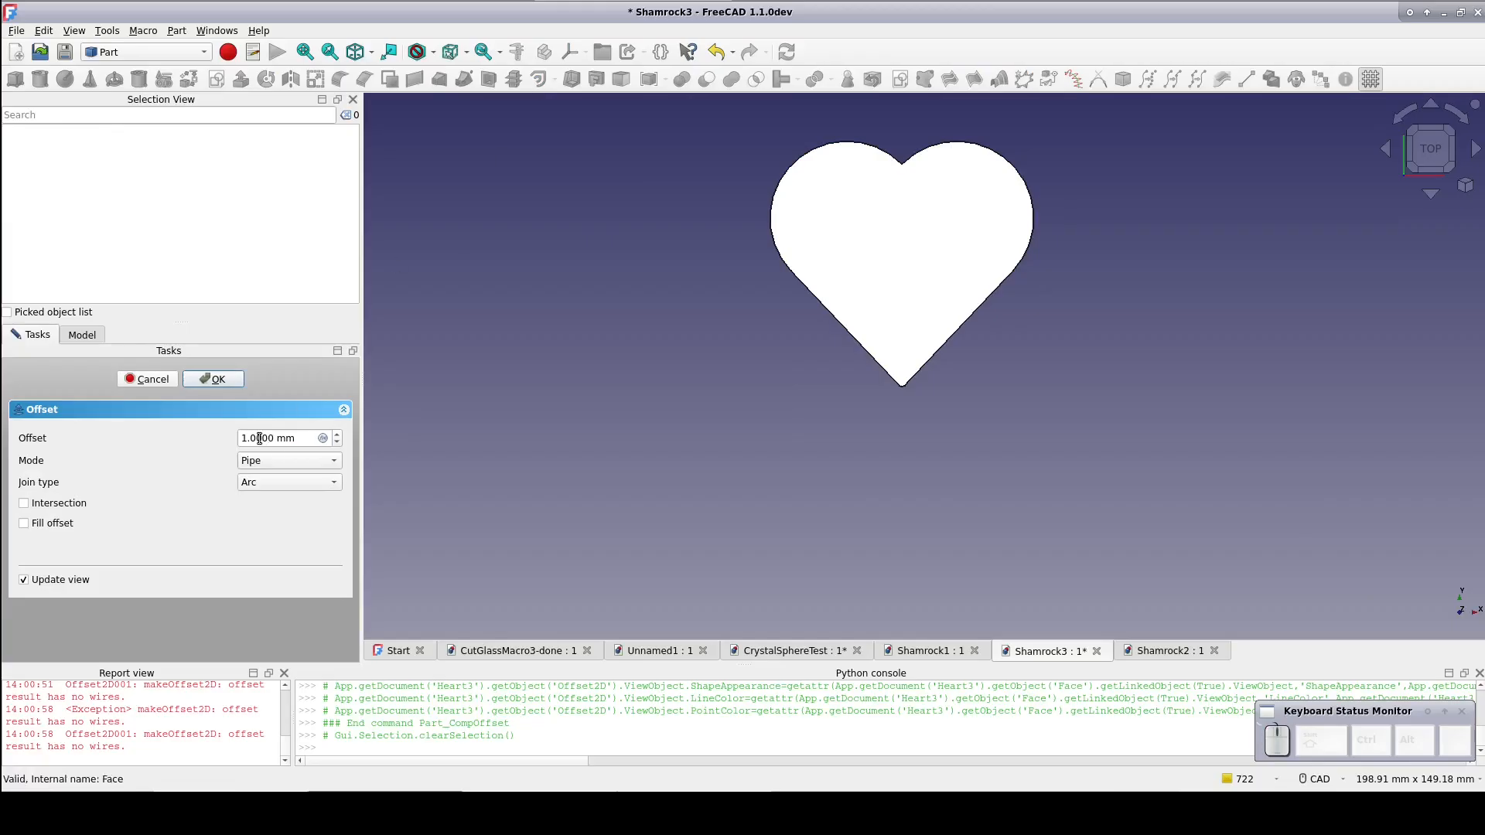
left_click(336, 444)
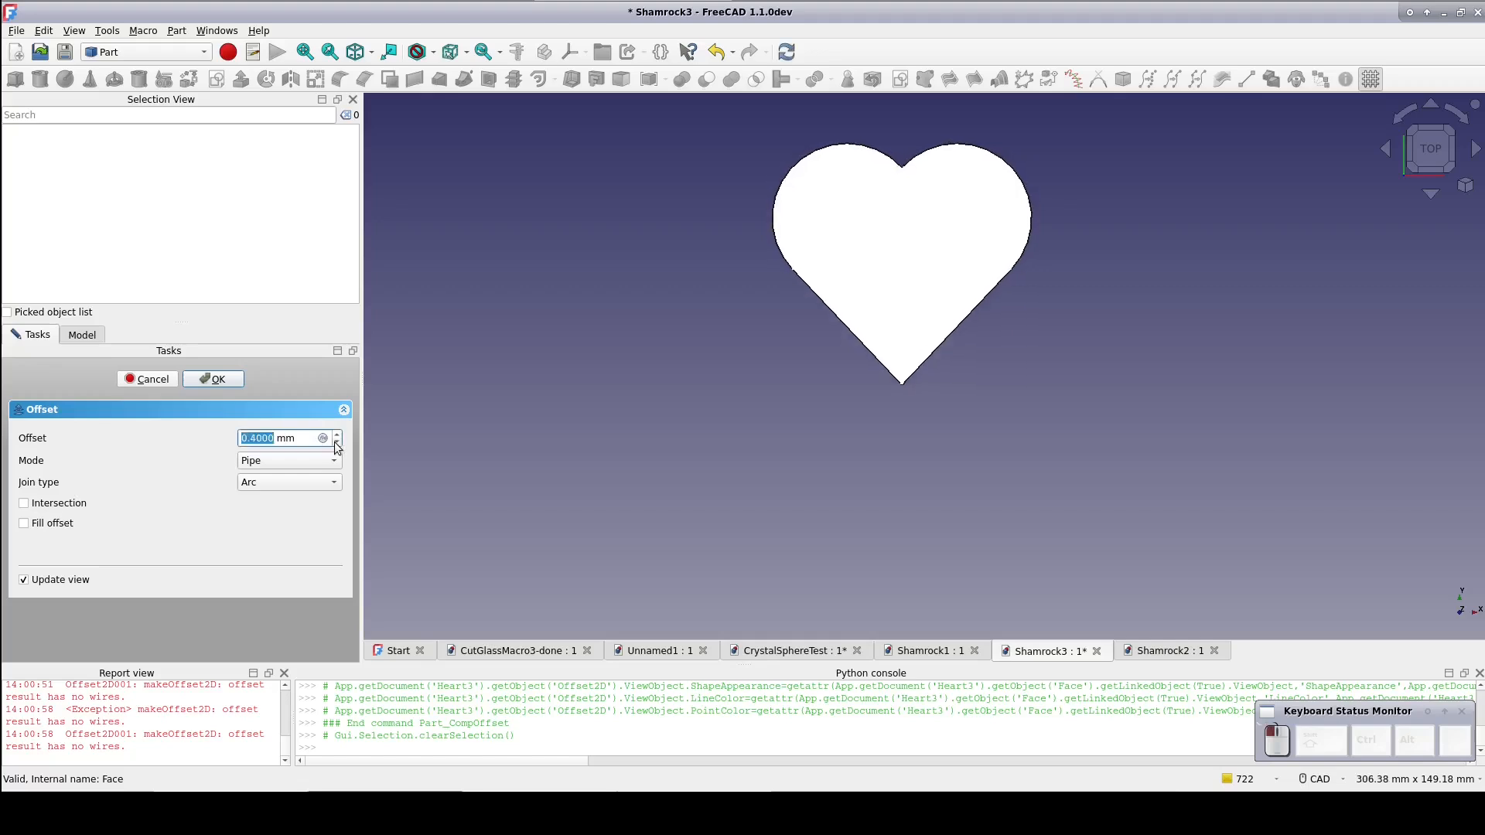
left_click_drag(337, 447, 338, 448)
left_click(221, 379)
Step: Create a second 2D offset from the inner heart offset with a value of -18.1 mm
left_click(97, 442)
left_click(539, 79)
left_click_drag(336, 446, 338, 447)
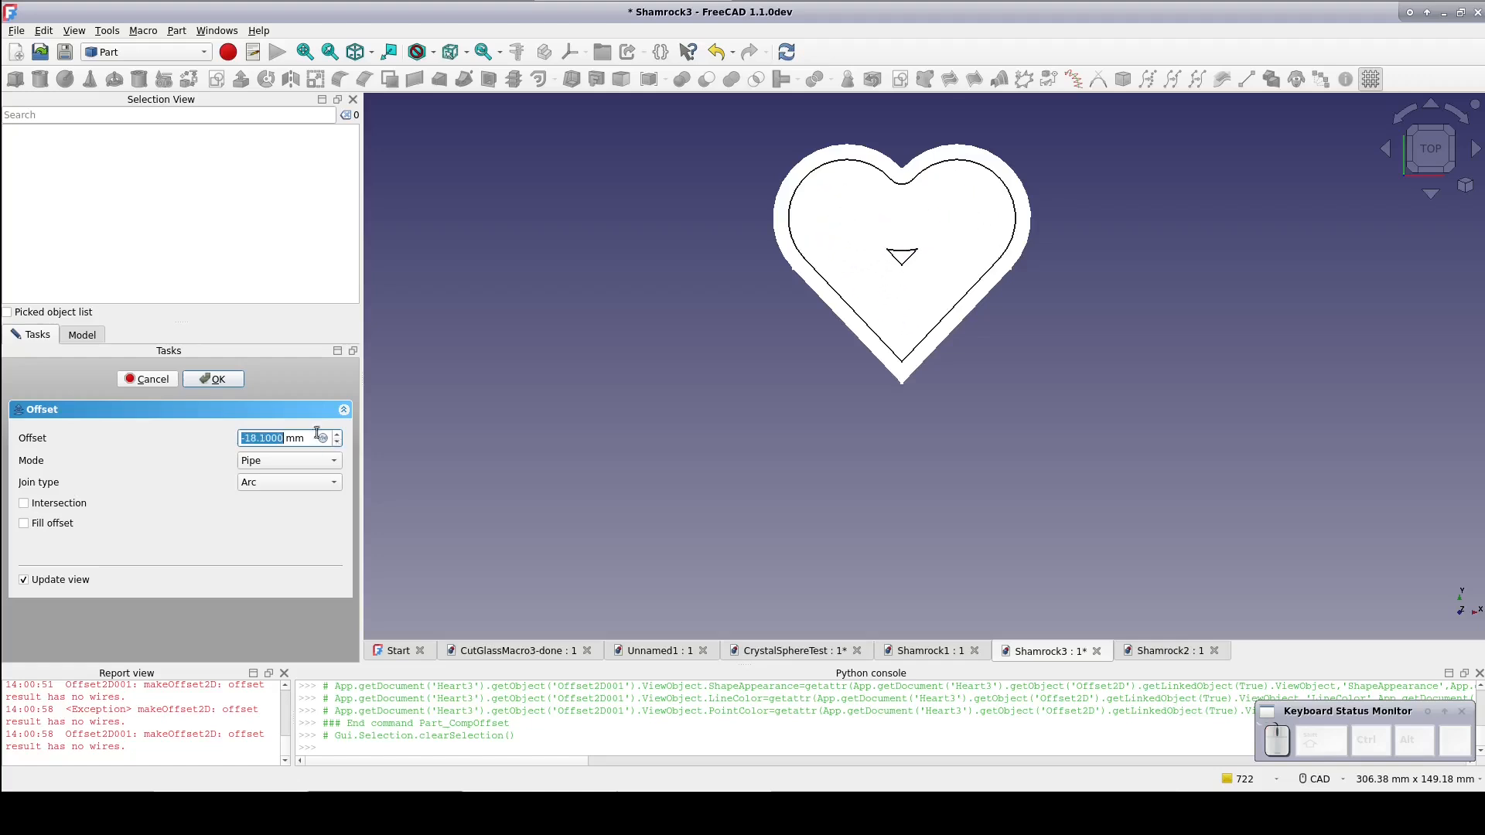
left_click(205, 379)
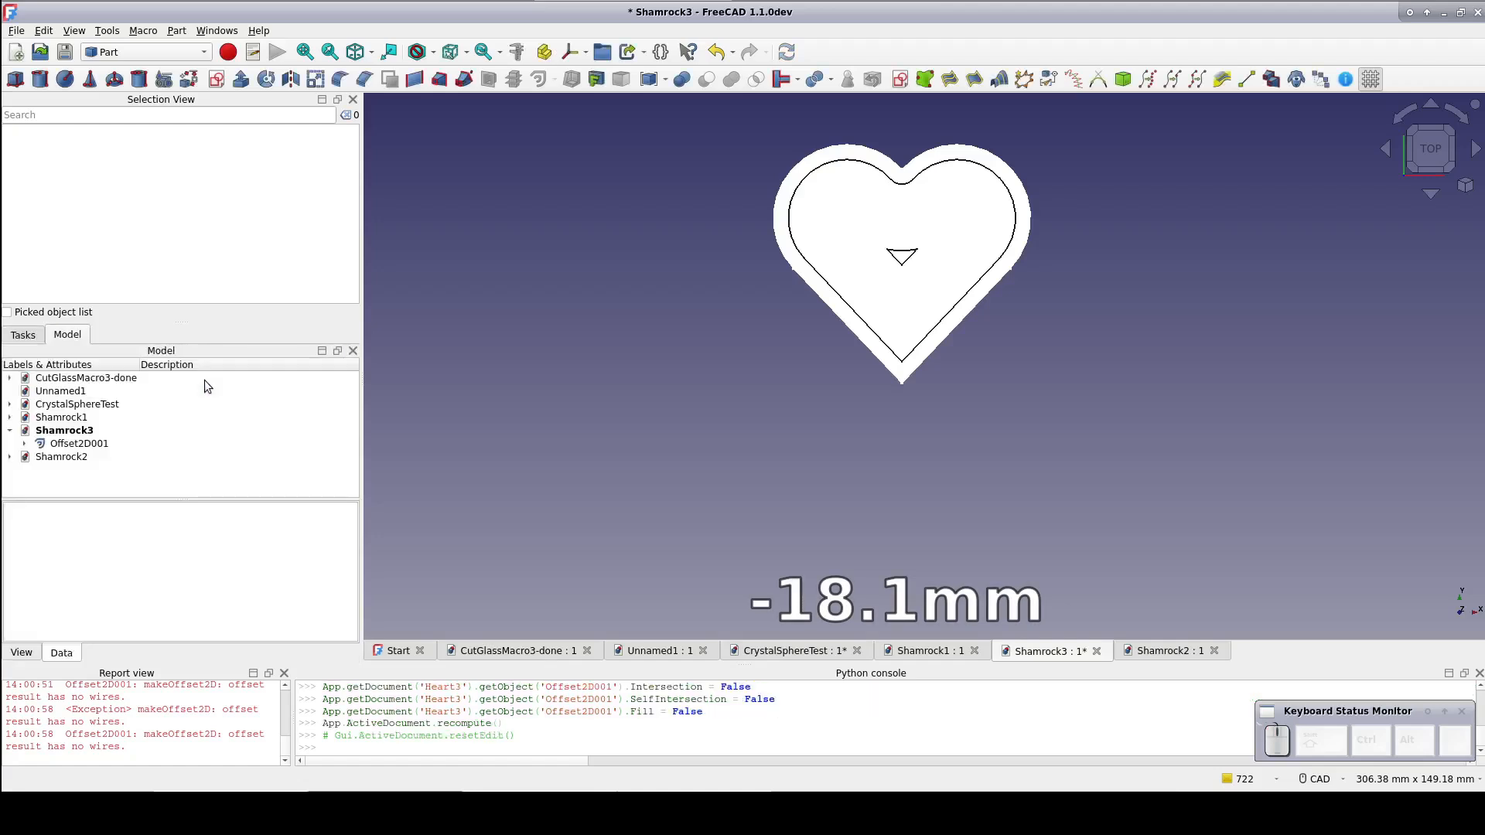
Step: Set the Z position of the first heart-shaped offset to 5 mm
left_click(24, 444)
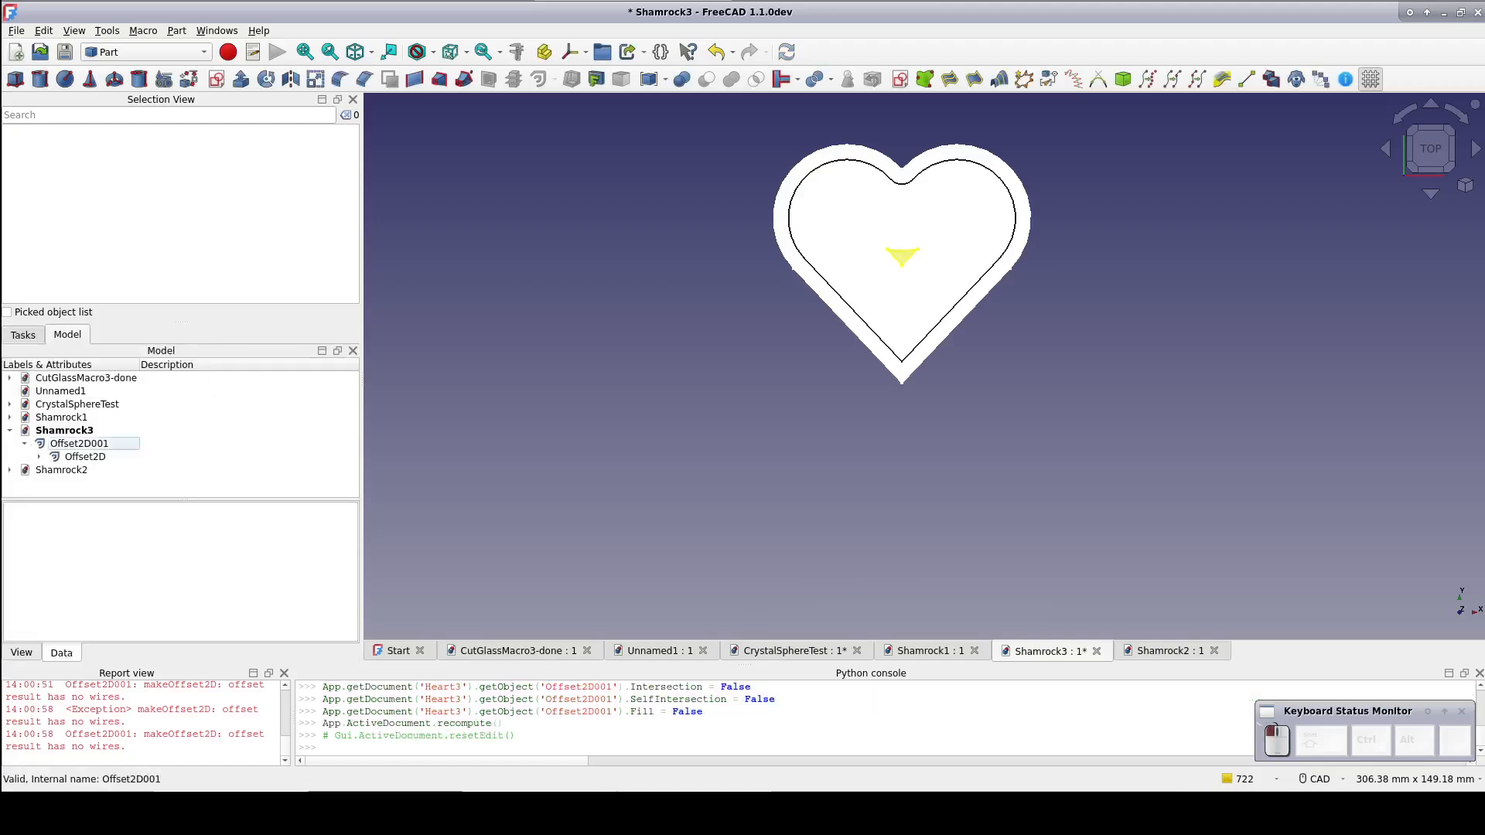
left_click(38, 457)
left_click(80, 458)
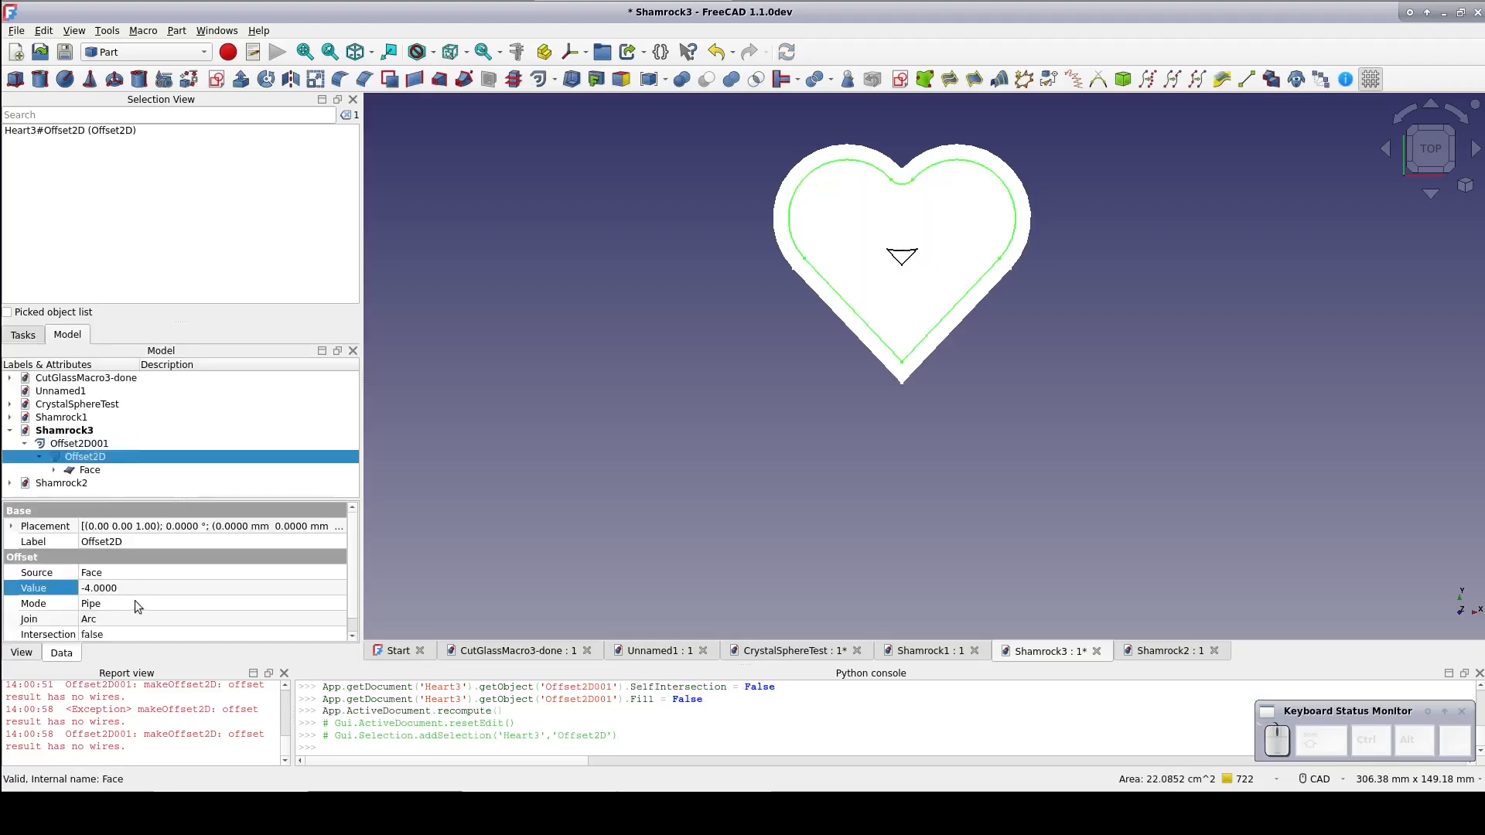
left_click(11, 526)
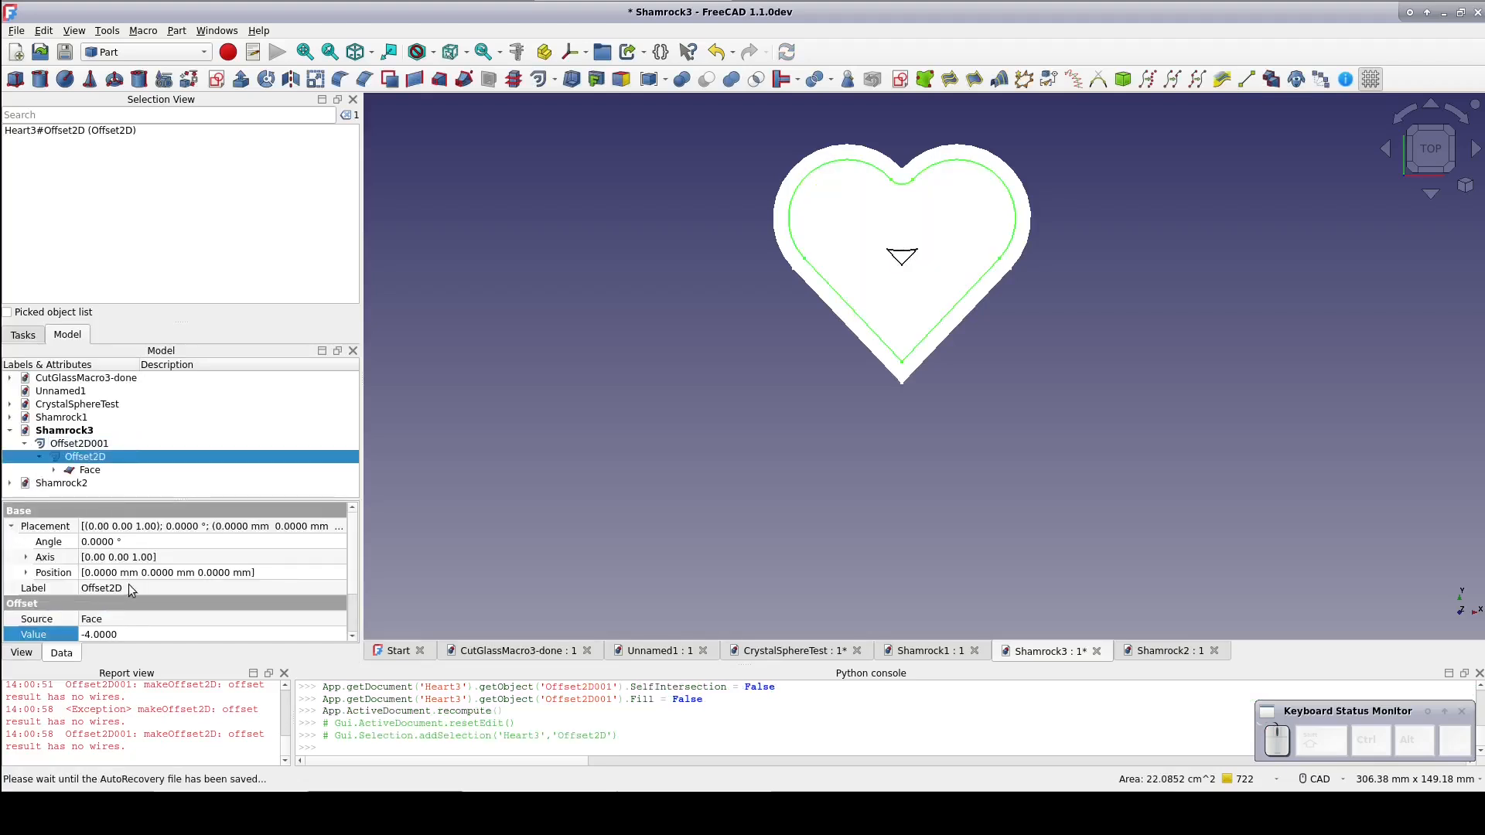
left_click(25, 572)
left_click(161, 614)
scroll(161, 614, "up", 5)
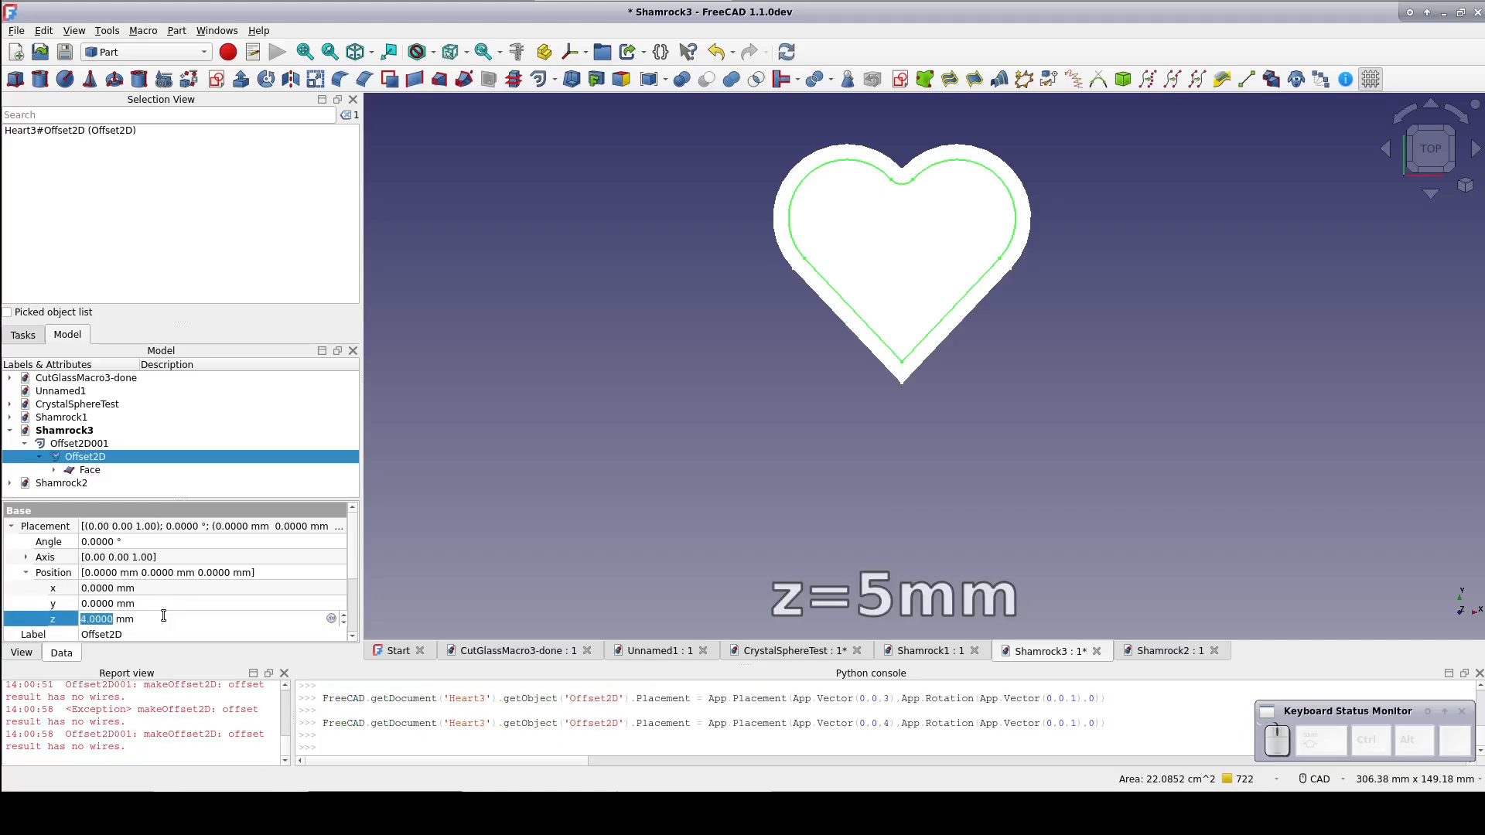
Step: Set the Z position of the small triangular second offset to 10 mm
left_click(902, 255)
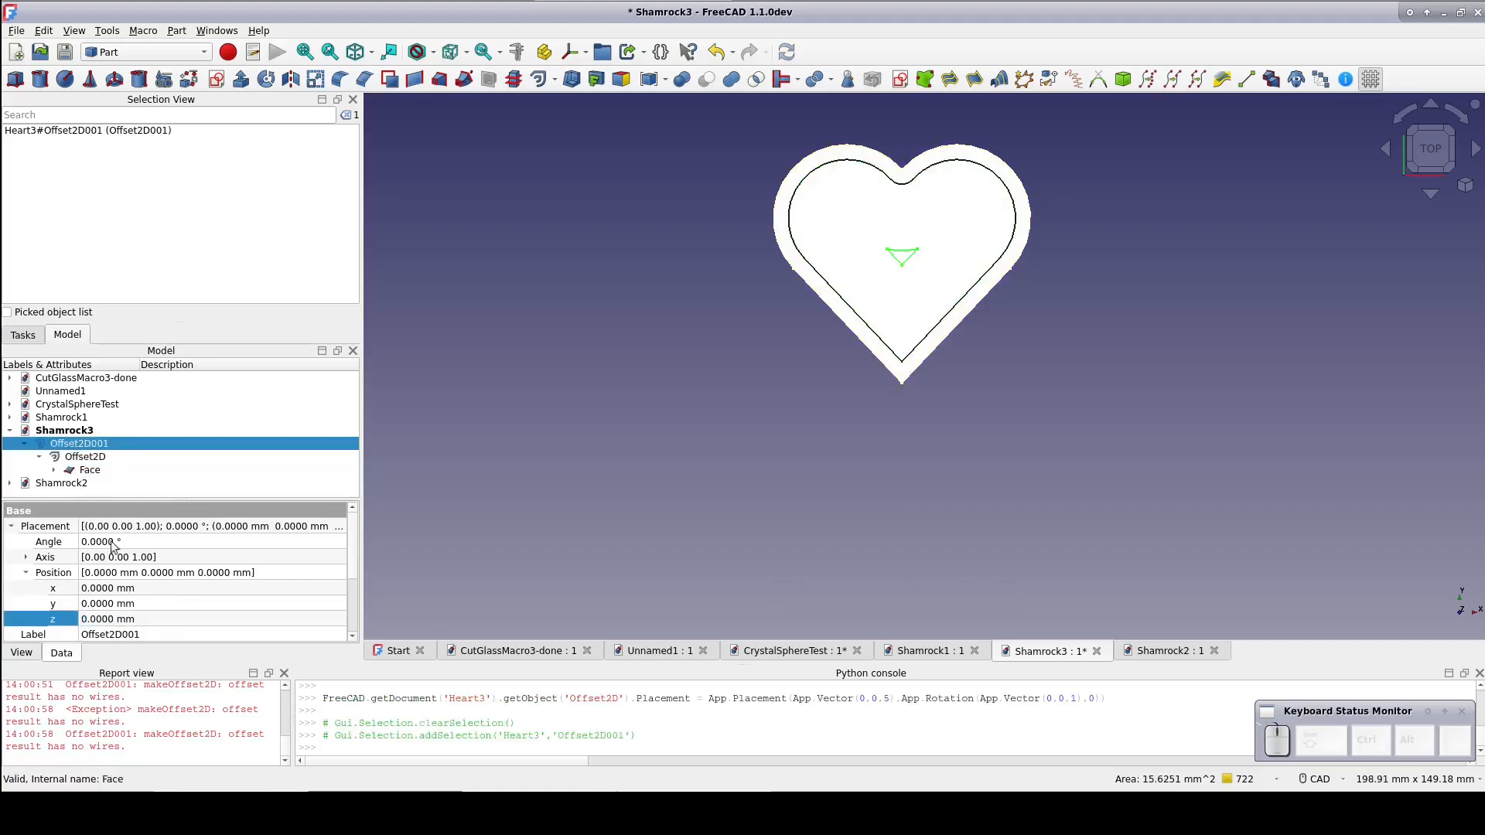
left_click(151, 618)
scroll(152, 618, "up", 4)
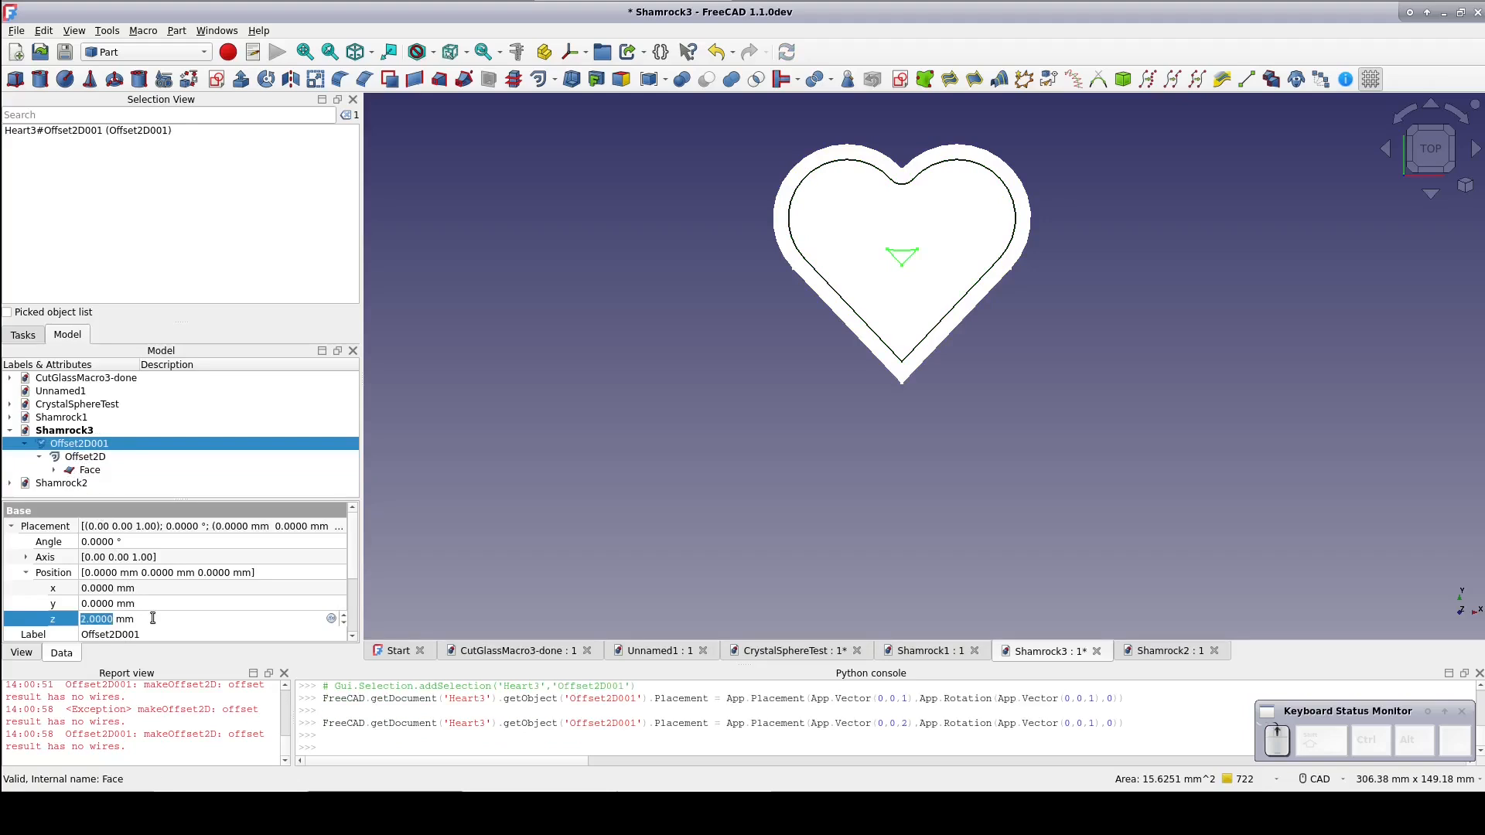
scroll(152, 618, "up", 5)
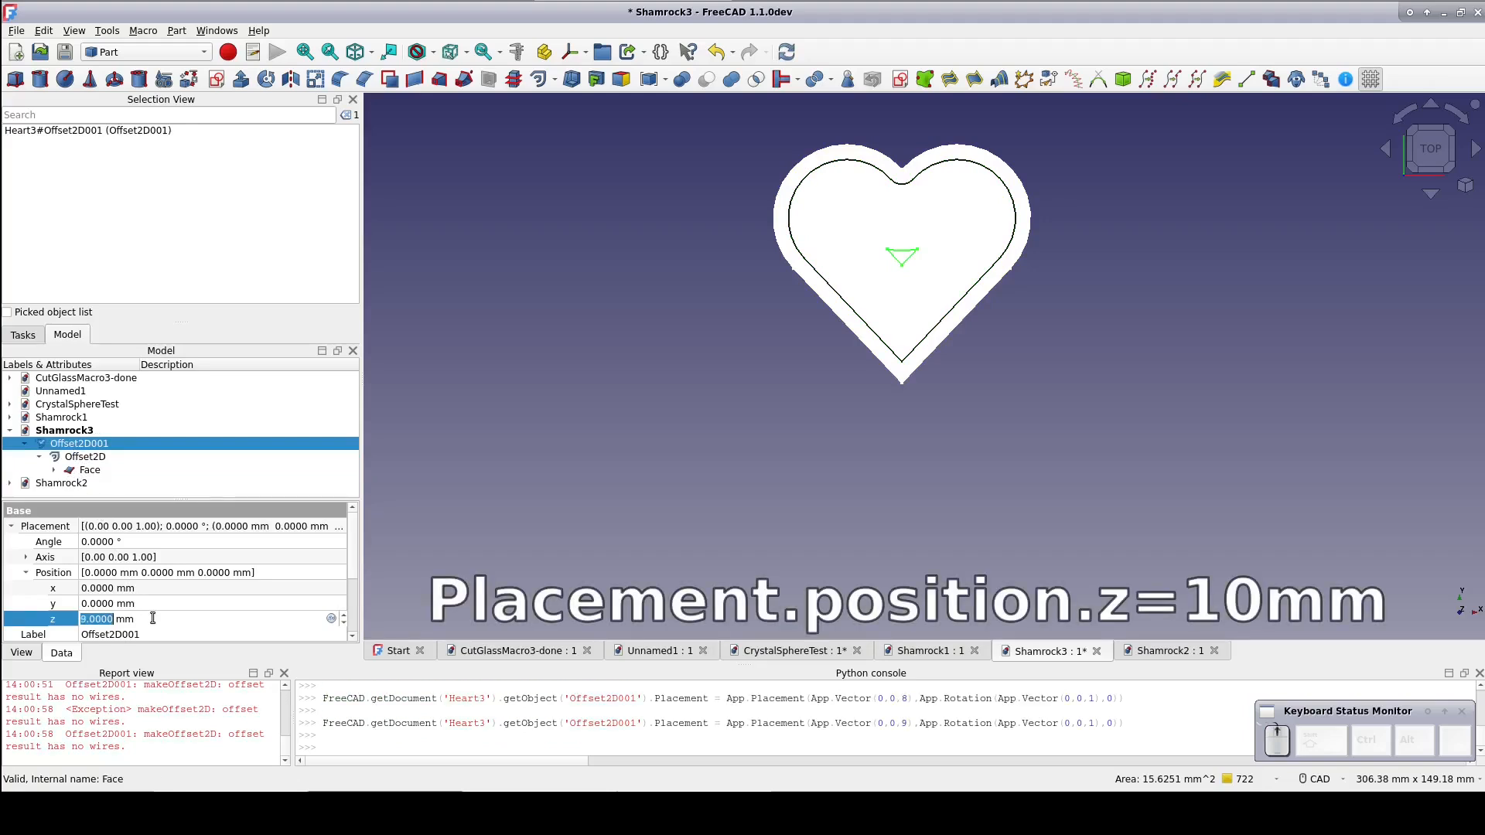
scroll(152, 618, "up", 1)
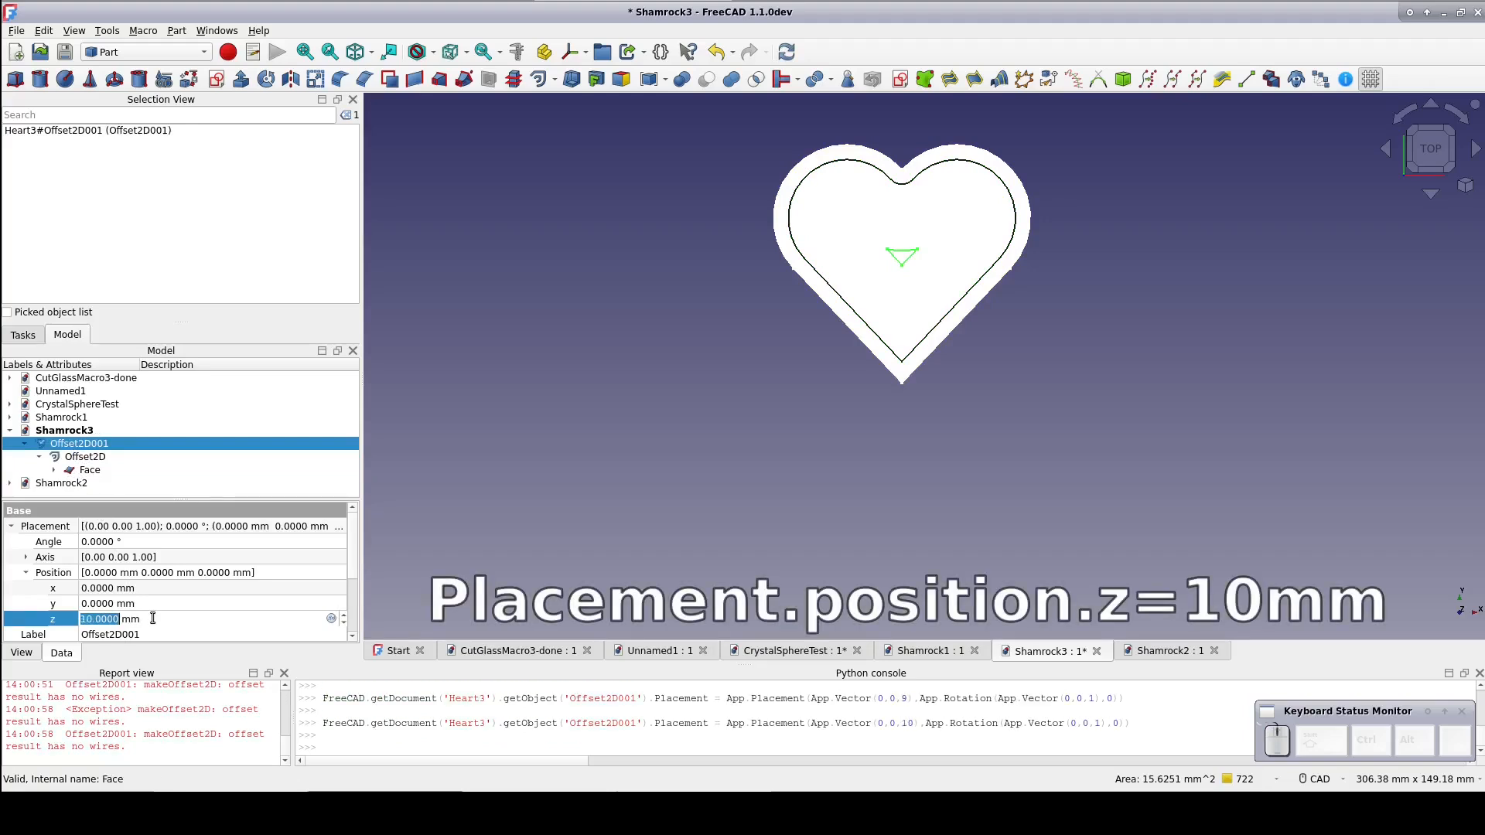
left_click(431, 508)
Step: Loft a solid through the profiles Face, Offset2D and Offset2D001, in that order
middle_click_drag(427, 509, 485, 413)
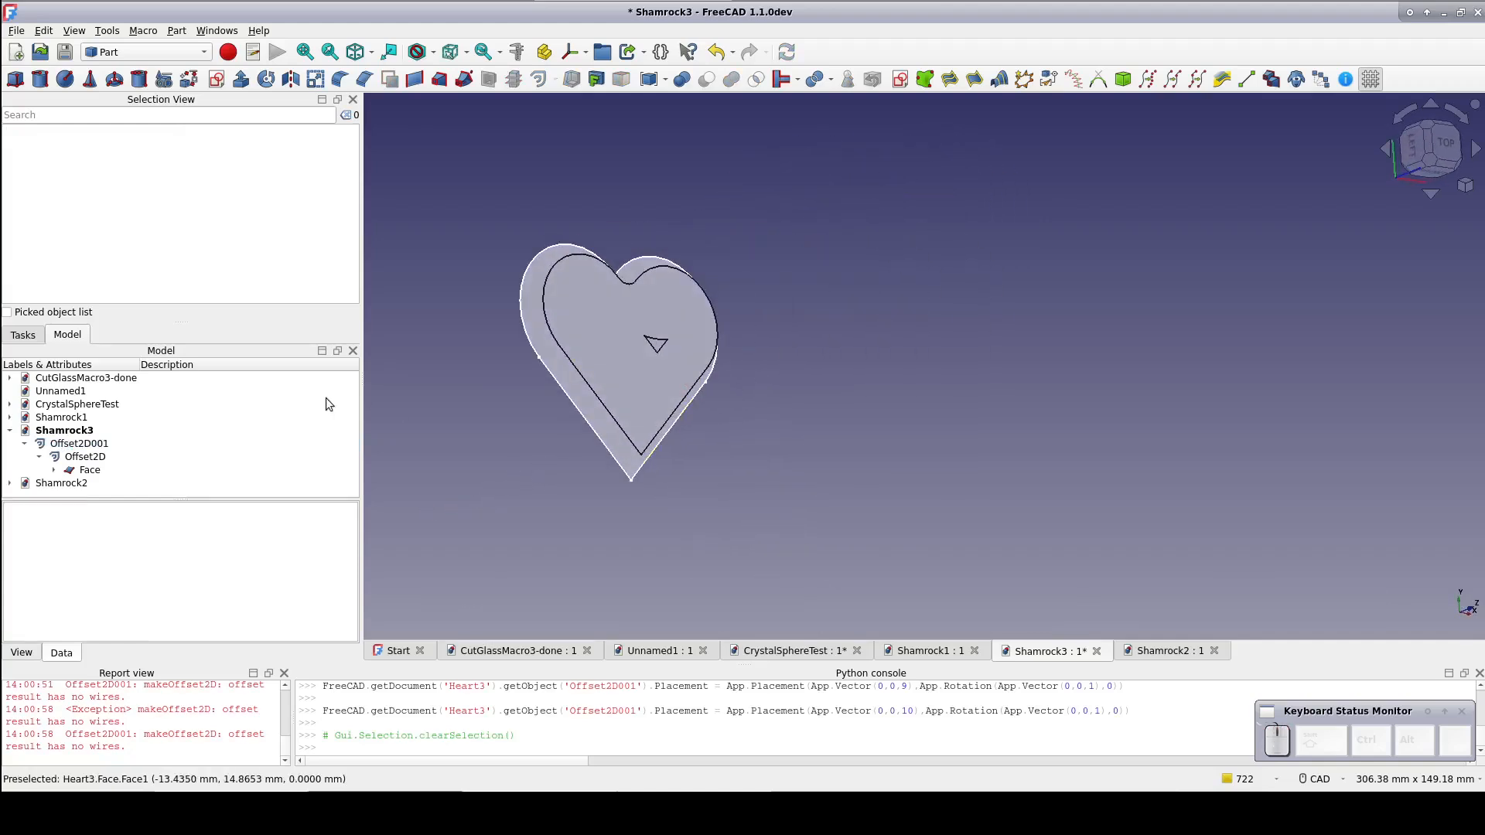
left_click(437, 80)
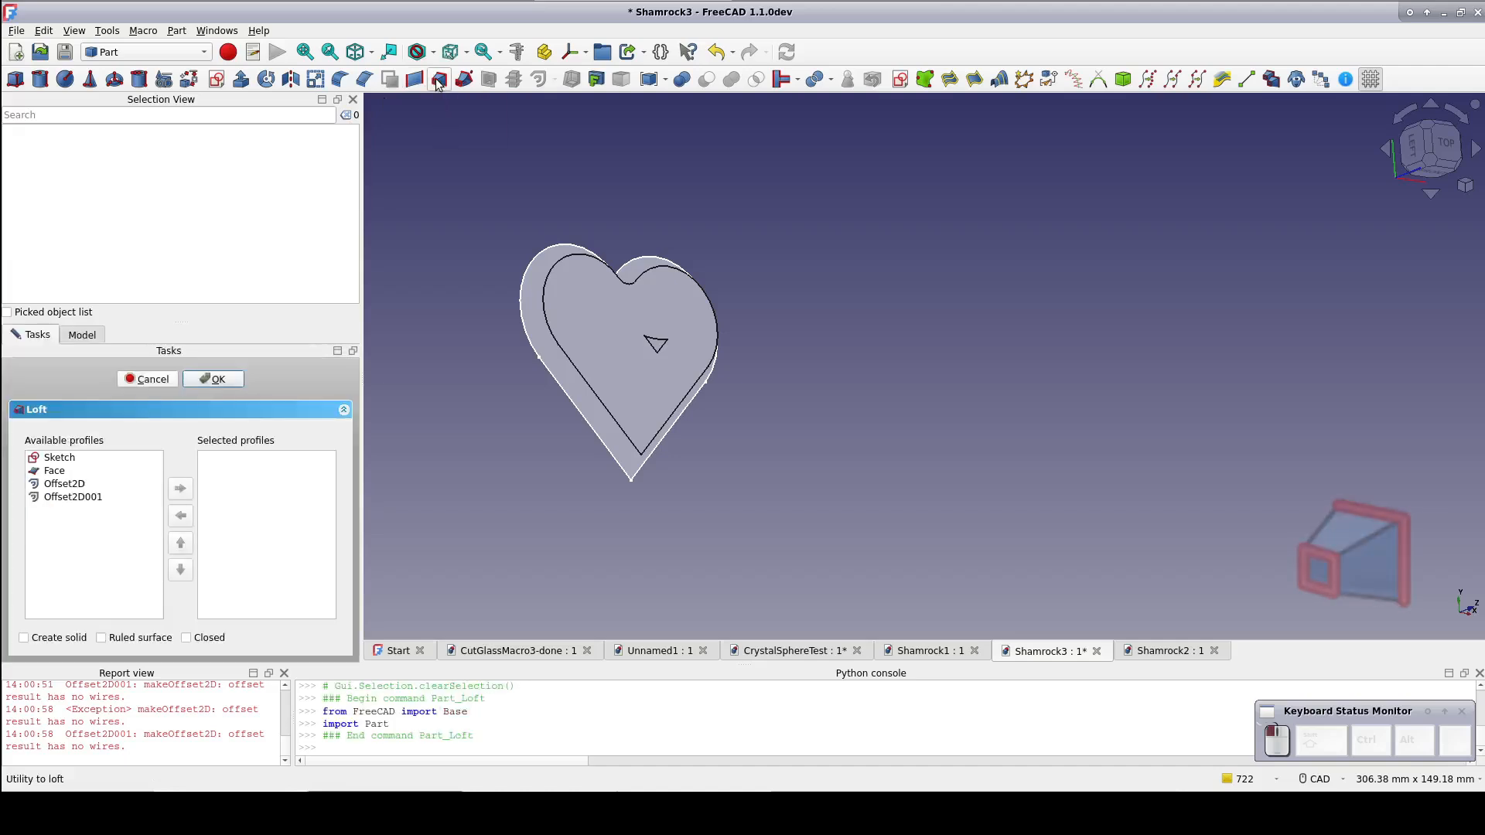
left_click(69, 472)
double_click(70, 472)
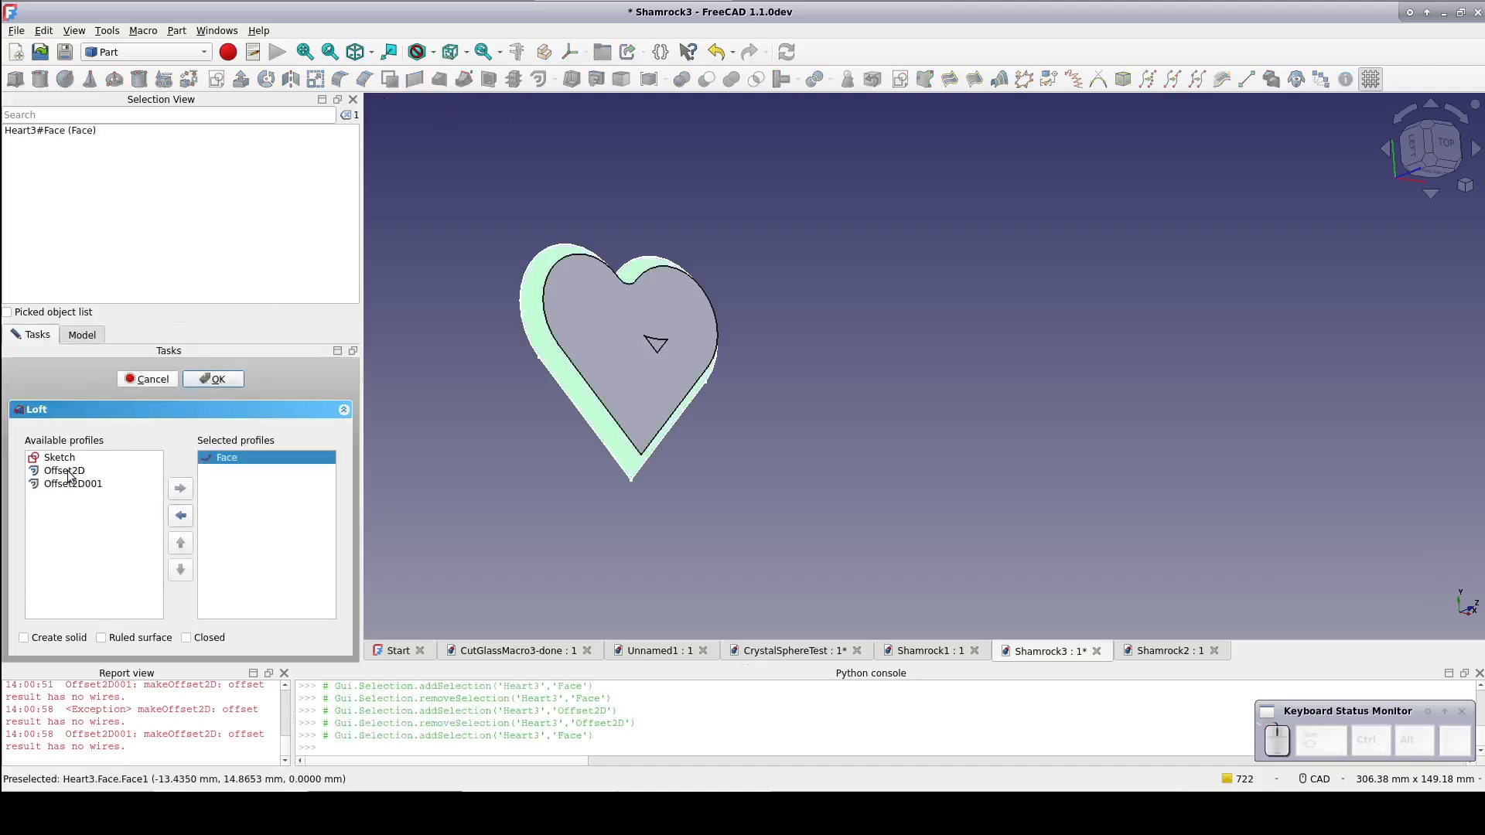
double_click(70, 472)
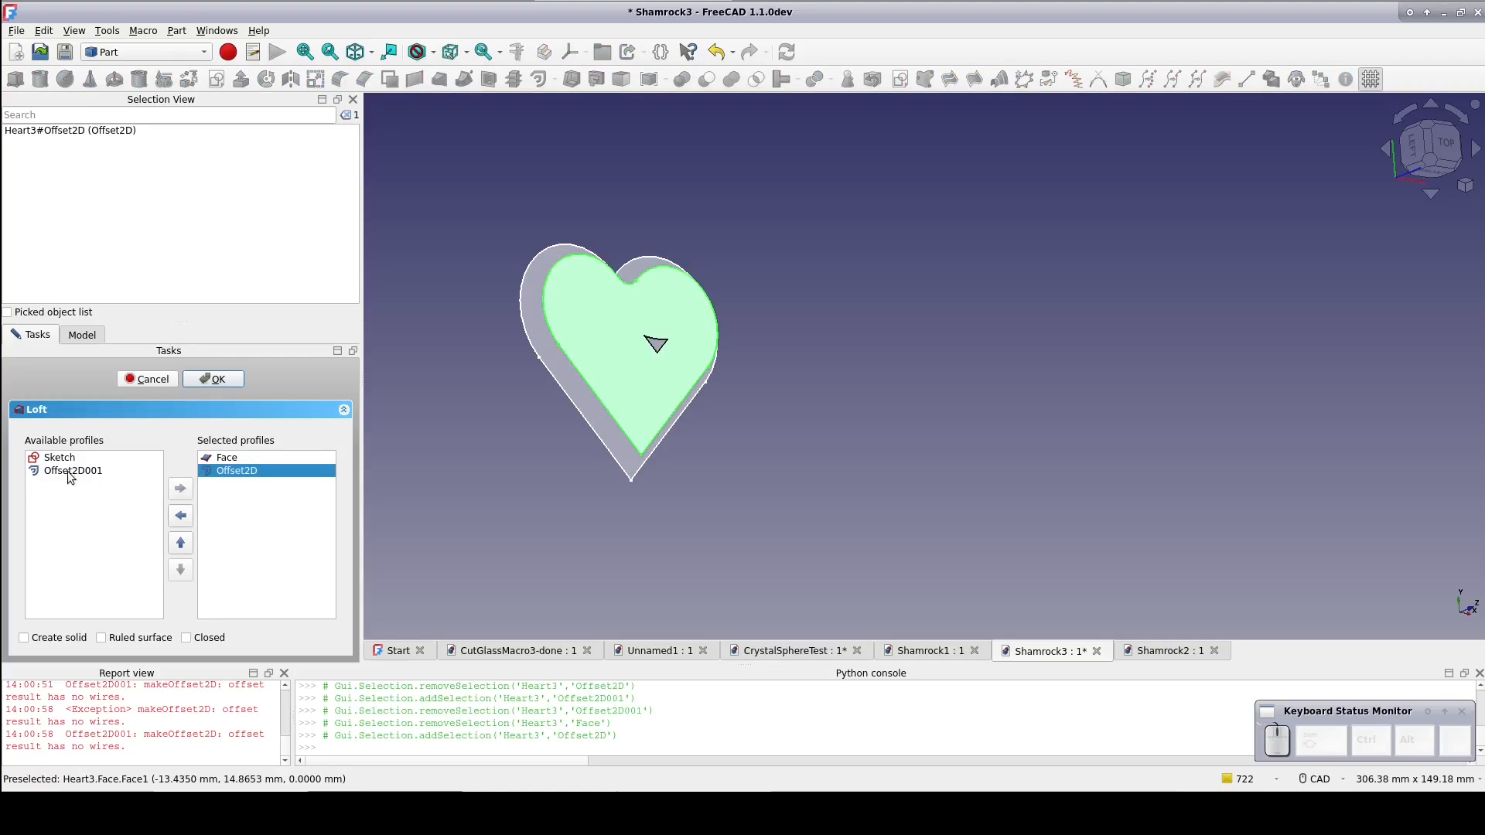
double_click(69, 472)
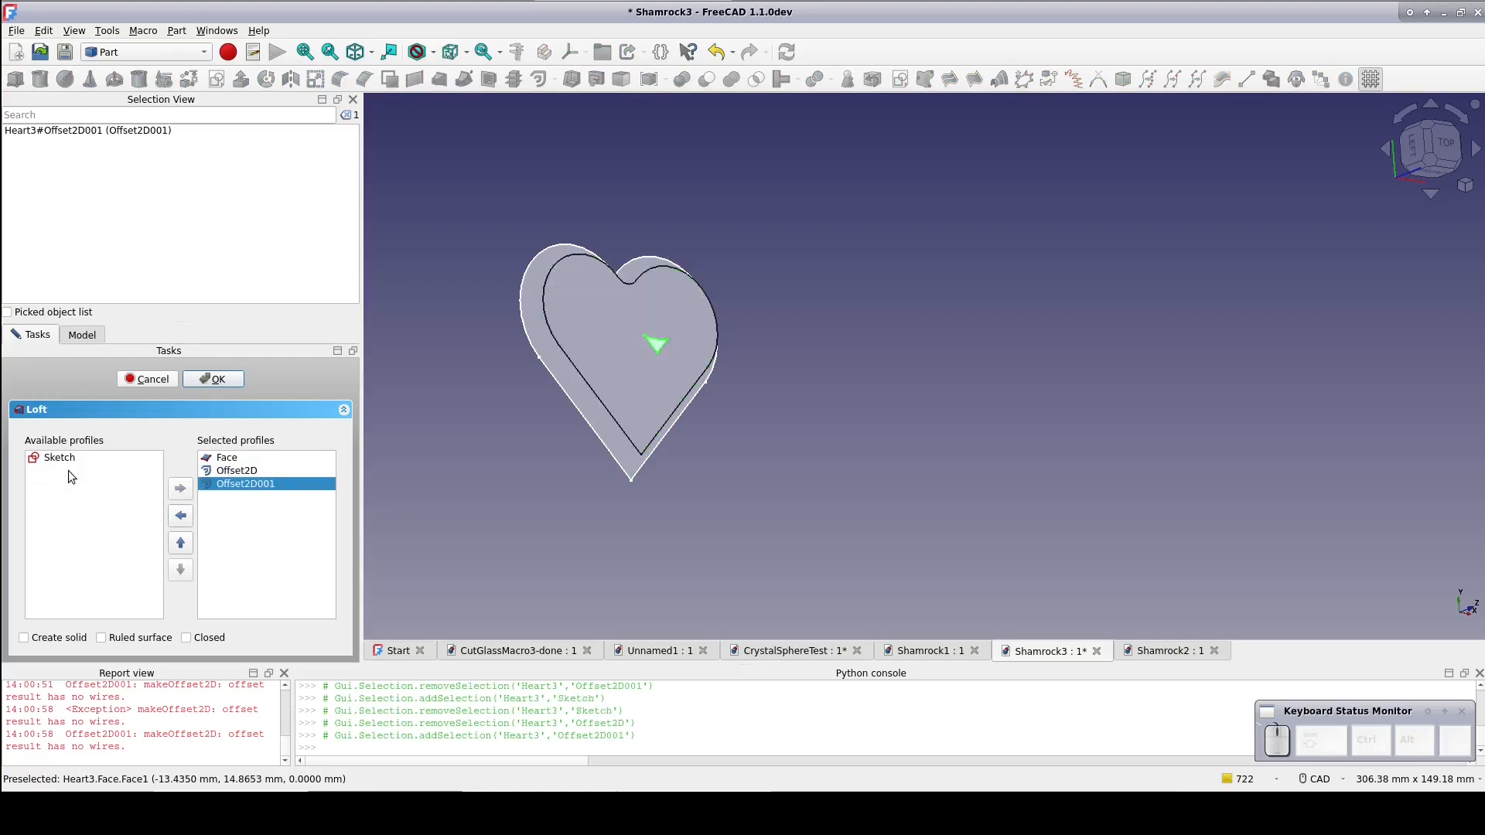
left_click(39, 636)
left_click(211, 377)
Step: Raise the Z position of the heart-shaped Offset2D profile inside the loft to 7 mm
middle_click_drag(894, 413, 840, 469)
left_click(25, 444)
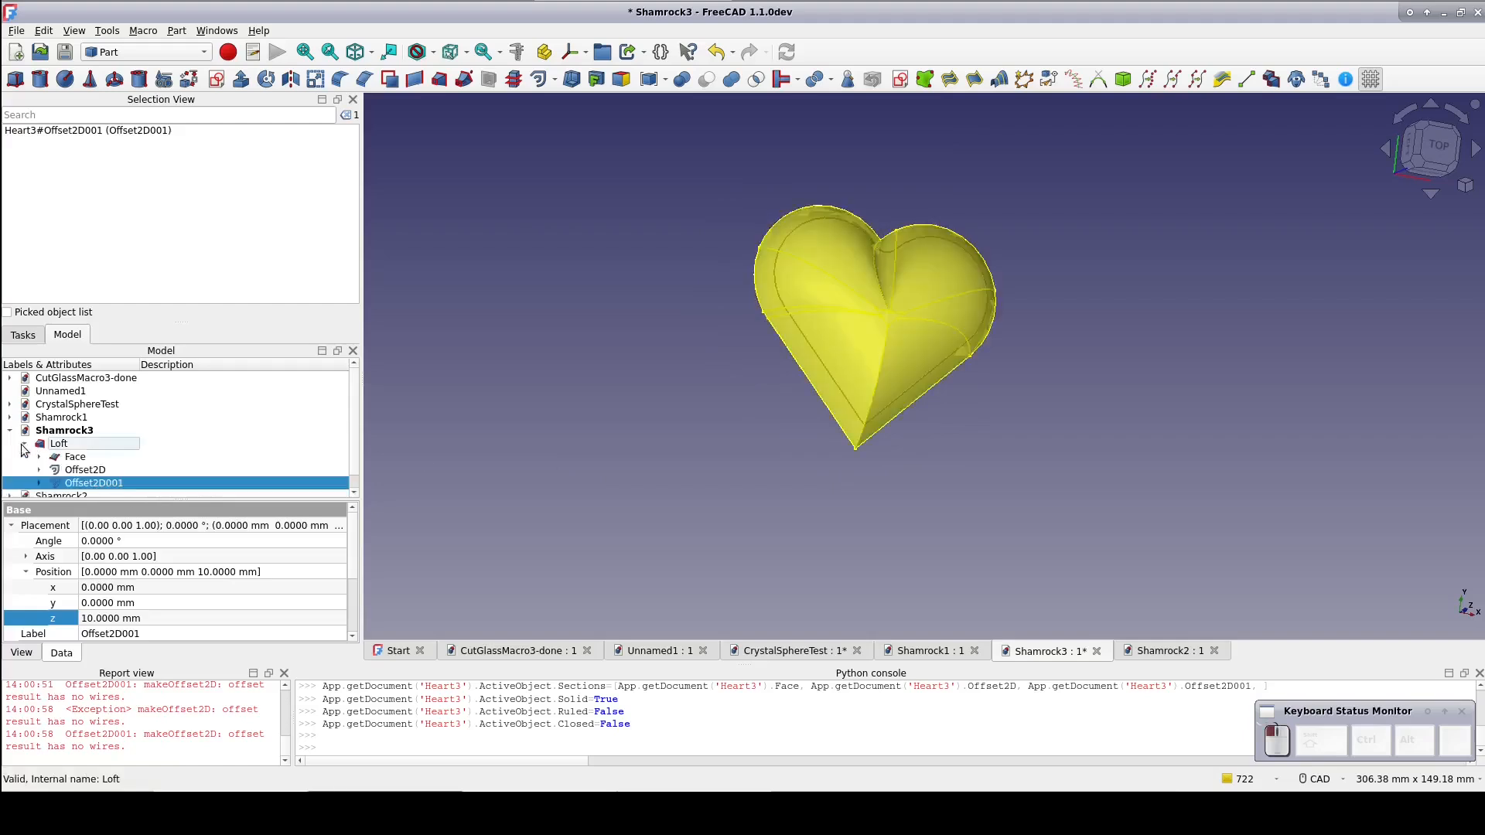
left_click(83, 471)
left_click(139, 619)
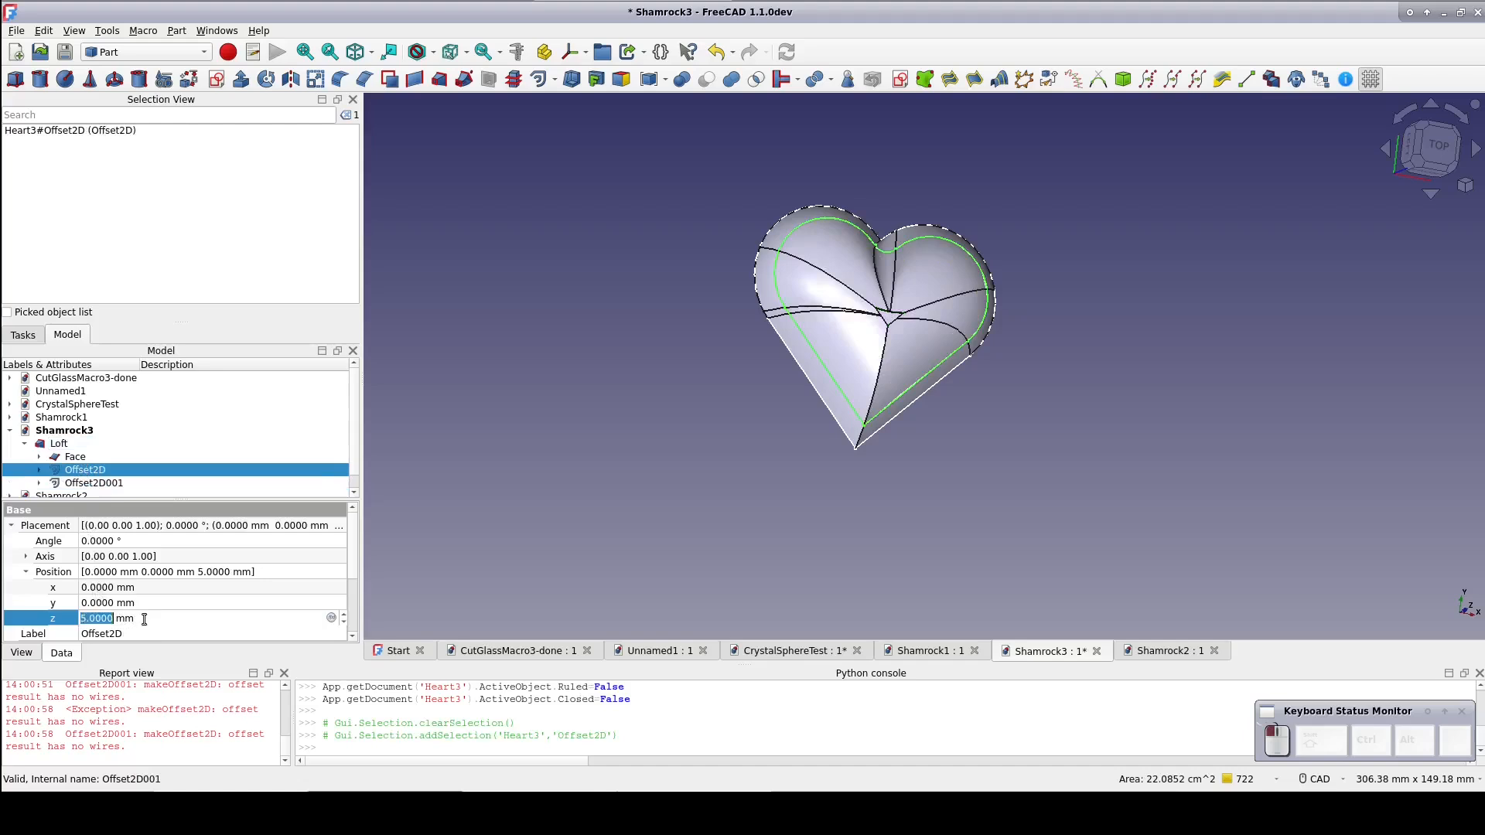
scroll(143, 620, "up", 1)
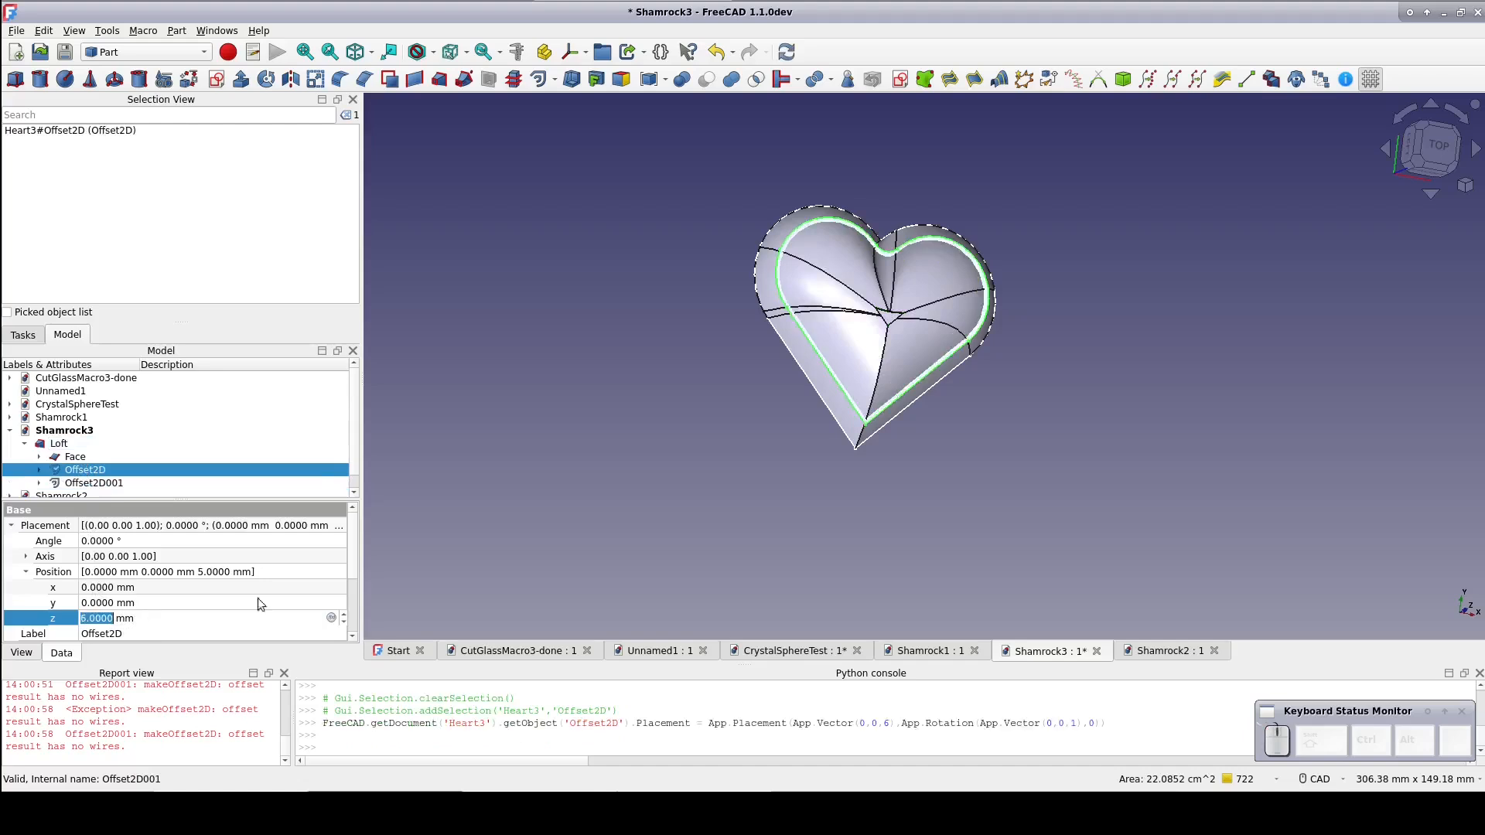
left_click(448, 503)
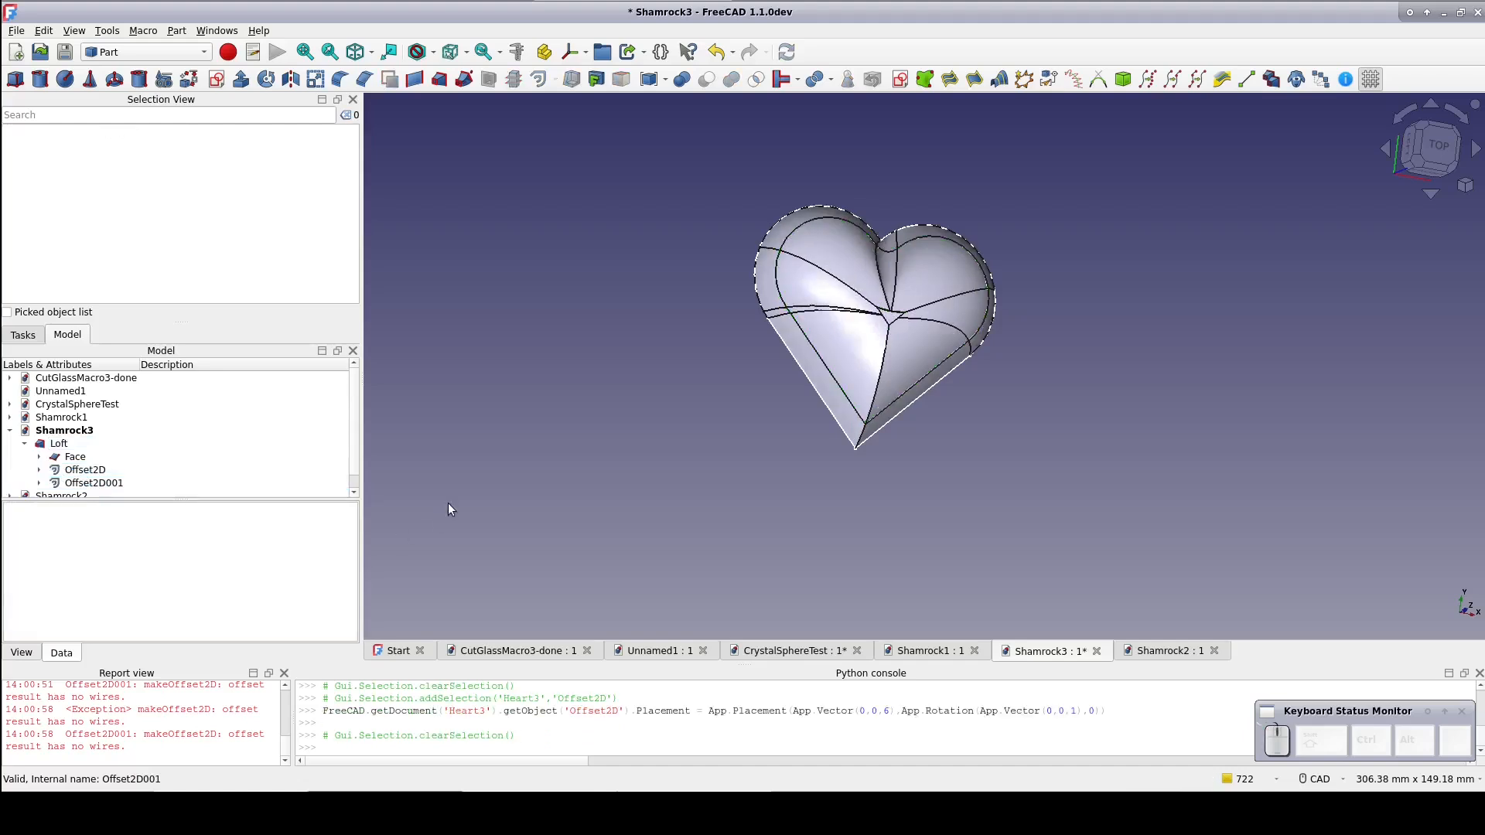
left_click(102, 472)
left_click(164, 618)
scroll(164, 619, "up", 1)
left_click(487, 523)
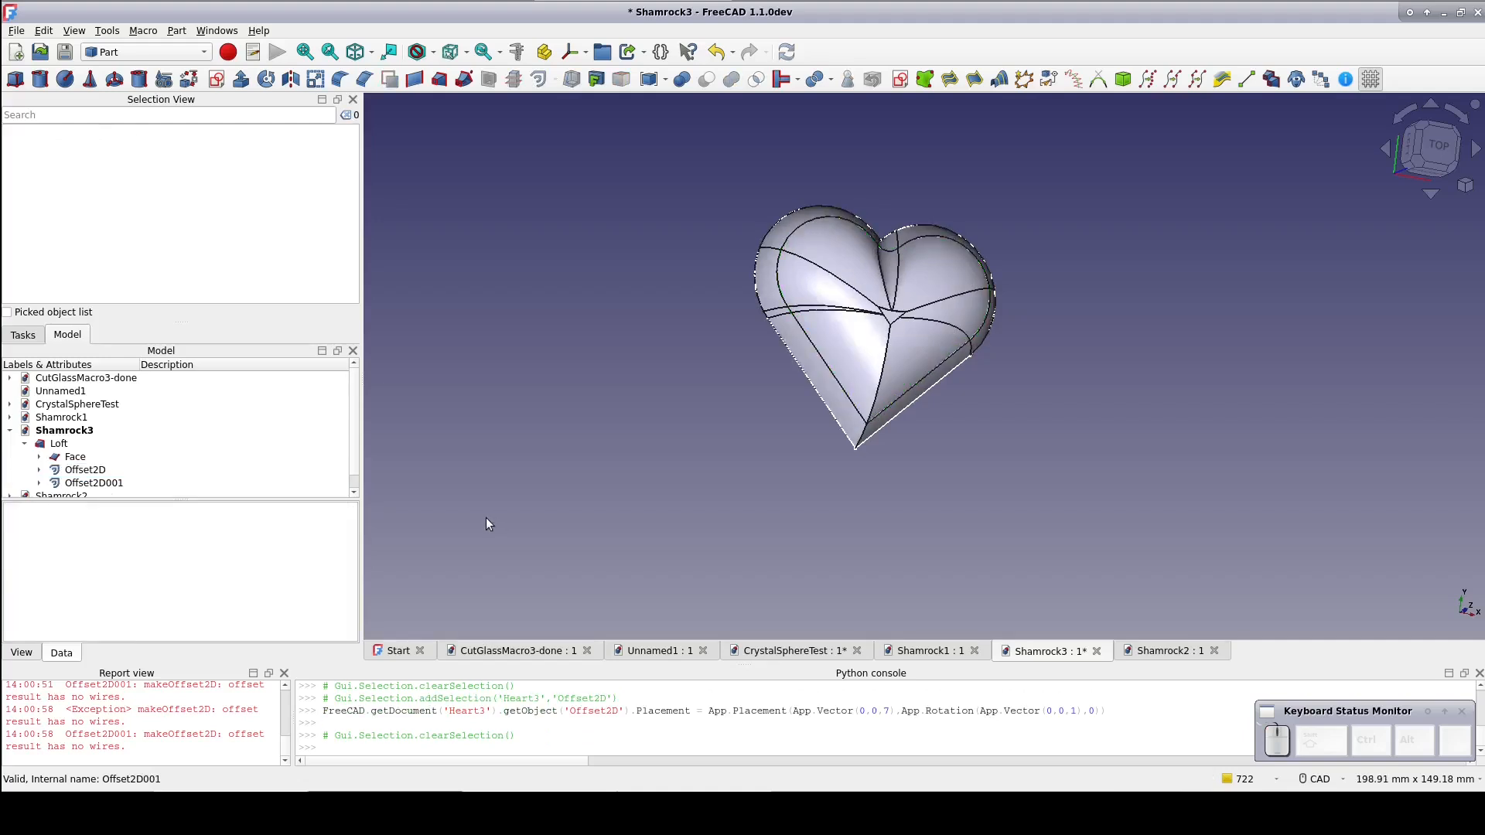
Step: Create a fused polar array of the heart loft with 3 elements over 360° around the origin
left_click(1437, 146)
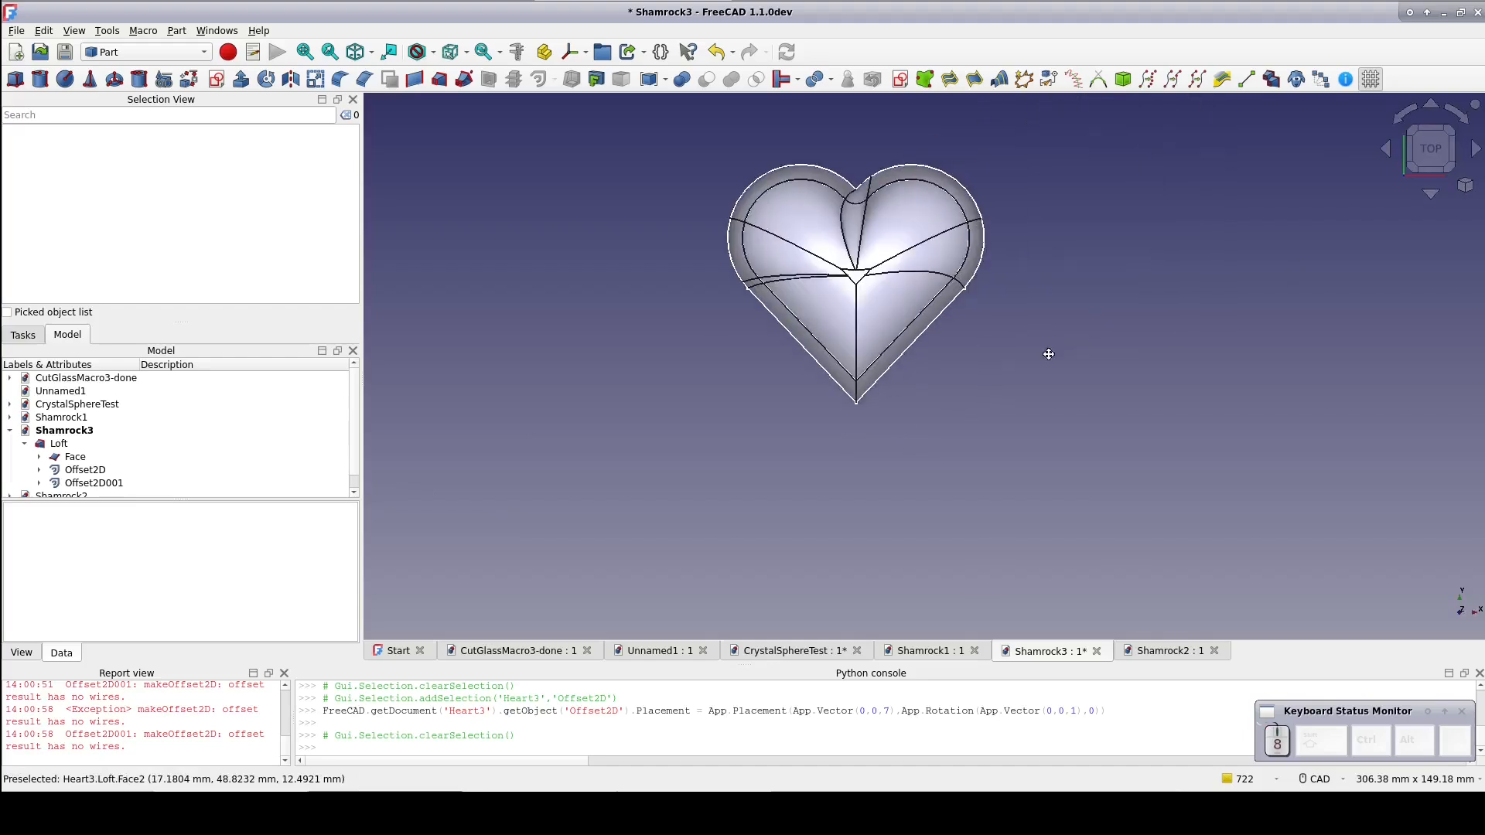
left_click(59, 444)
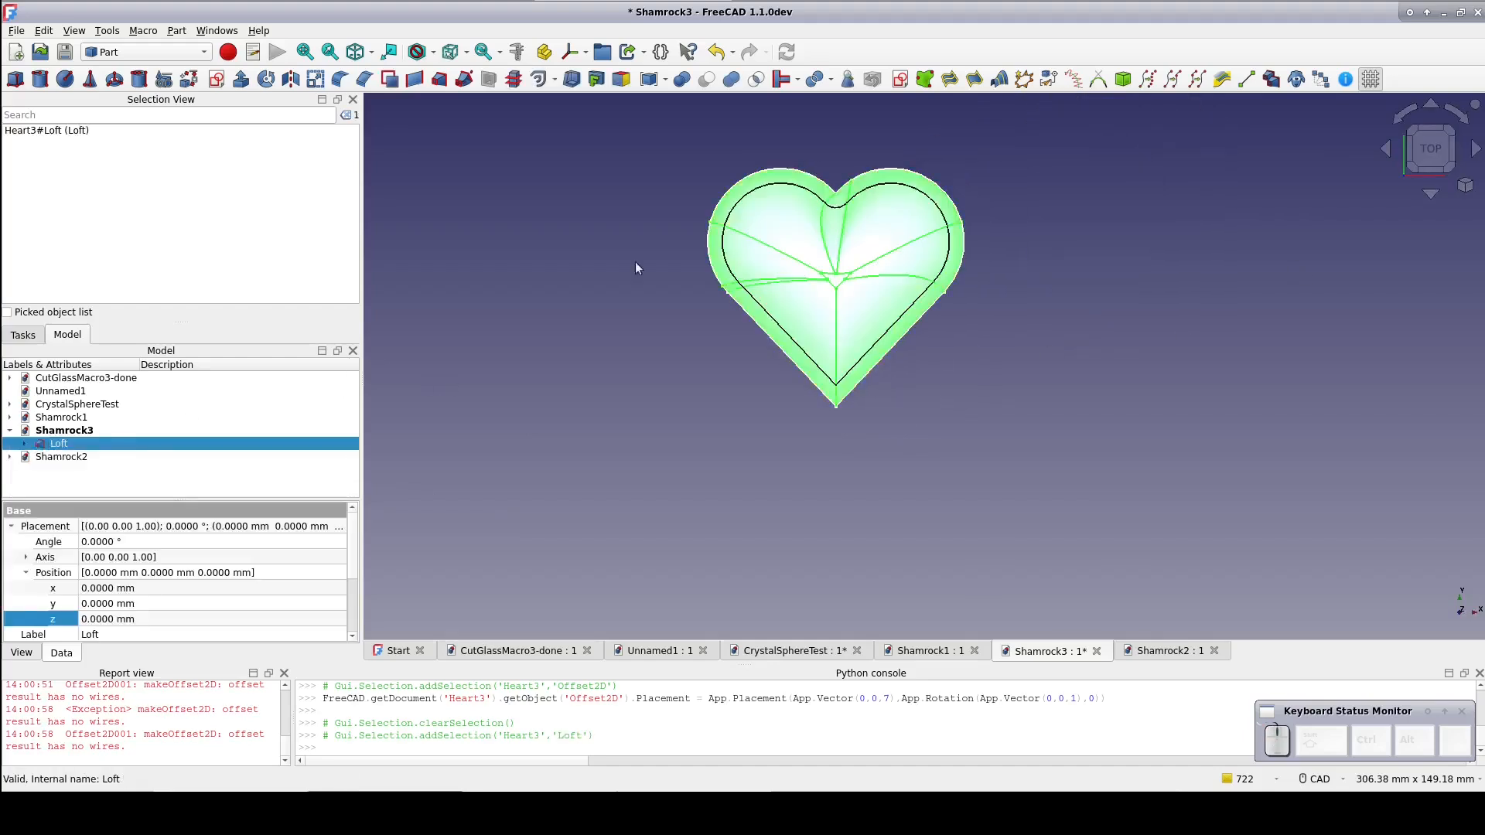
left_click(1321, 79)
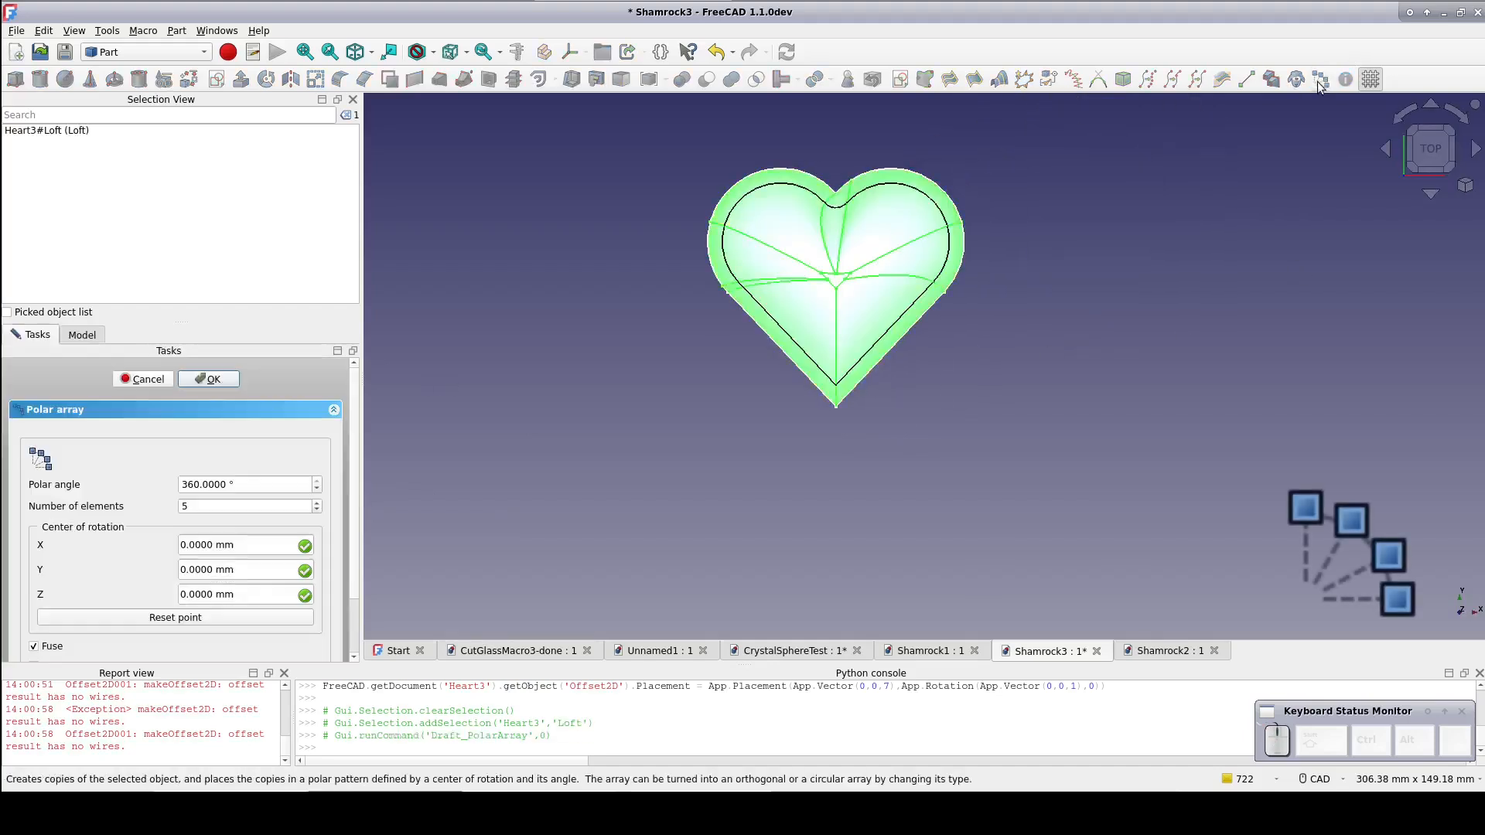
left_click(207, 507)
scroll(208, 508, "down", 2)
left_click(173, 624)
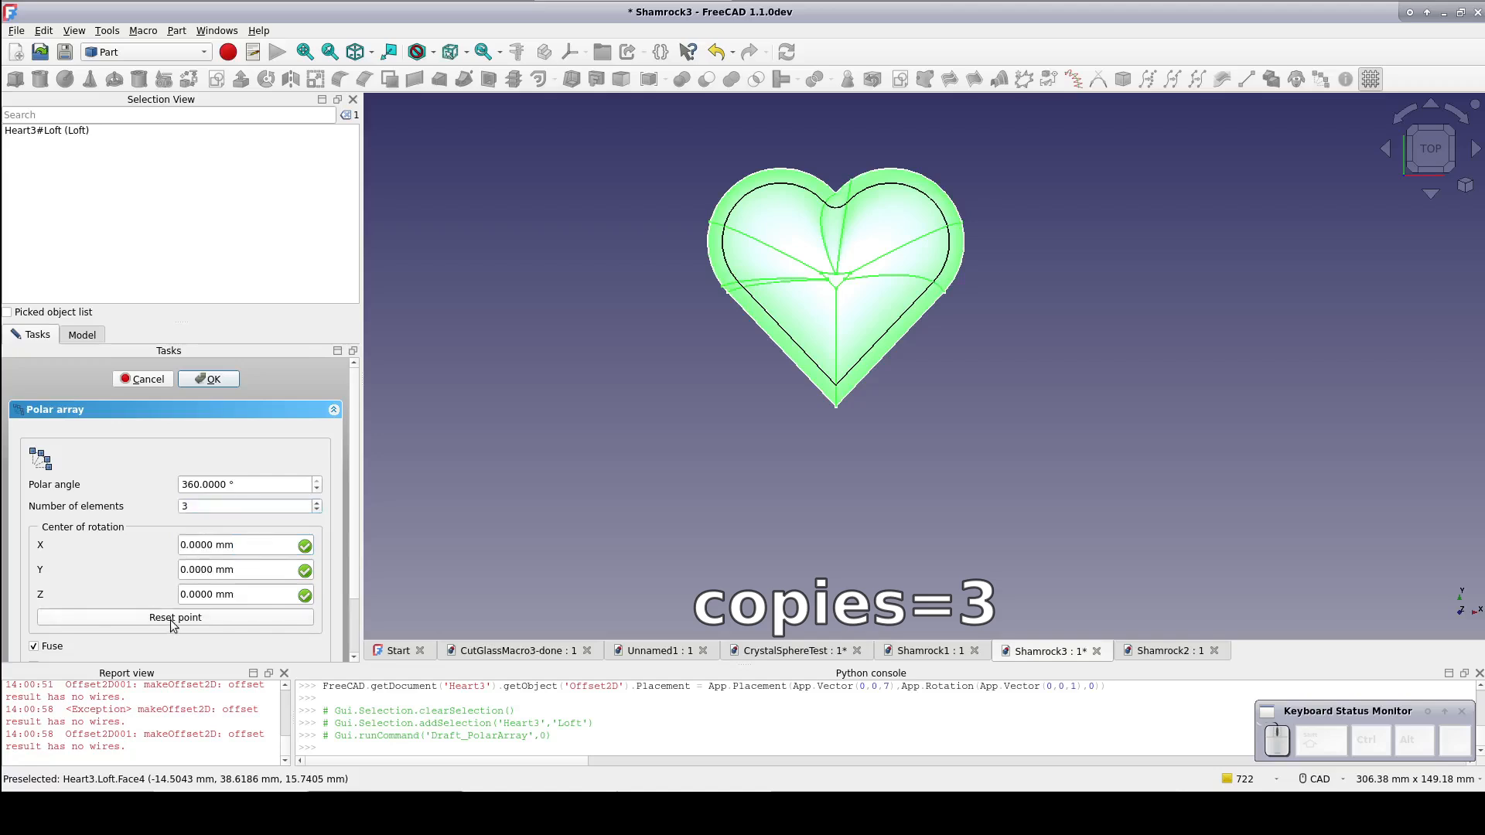
left_click(211, 381)
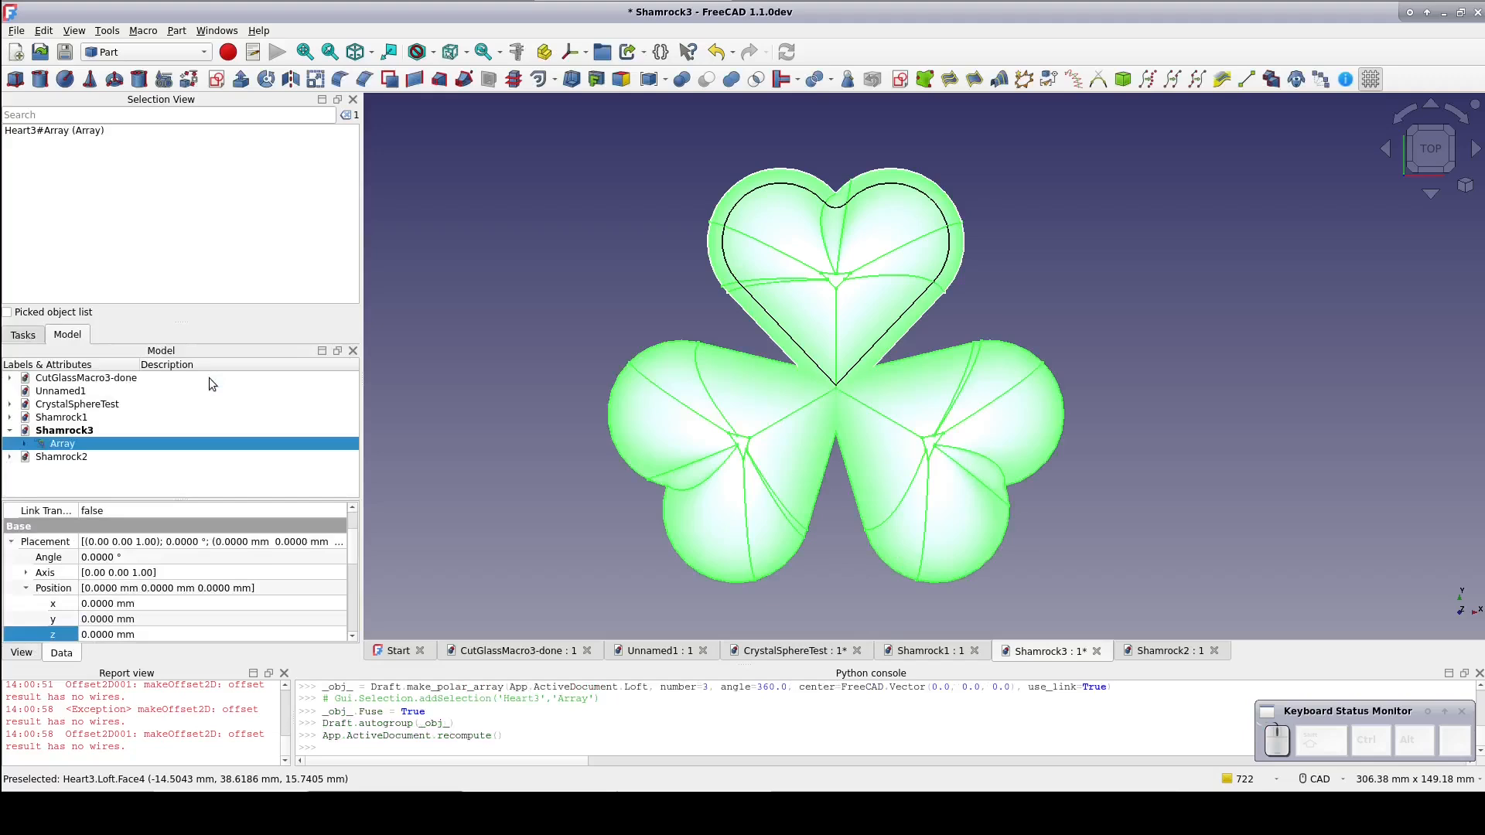
left_click(430, 396)
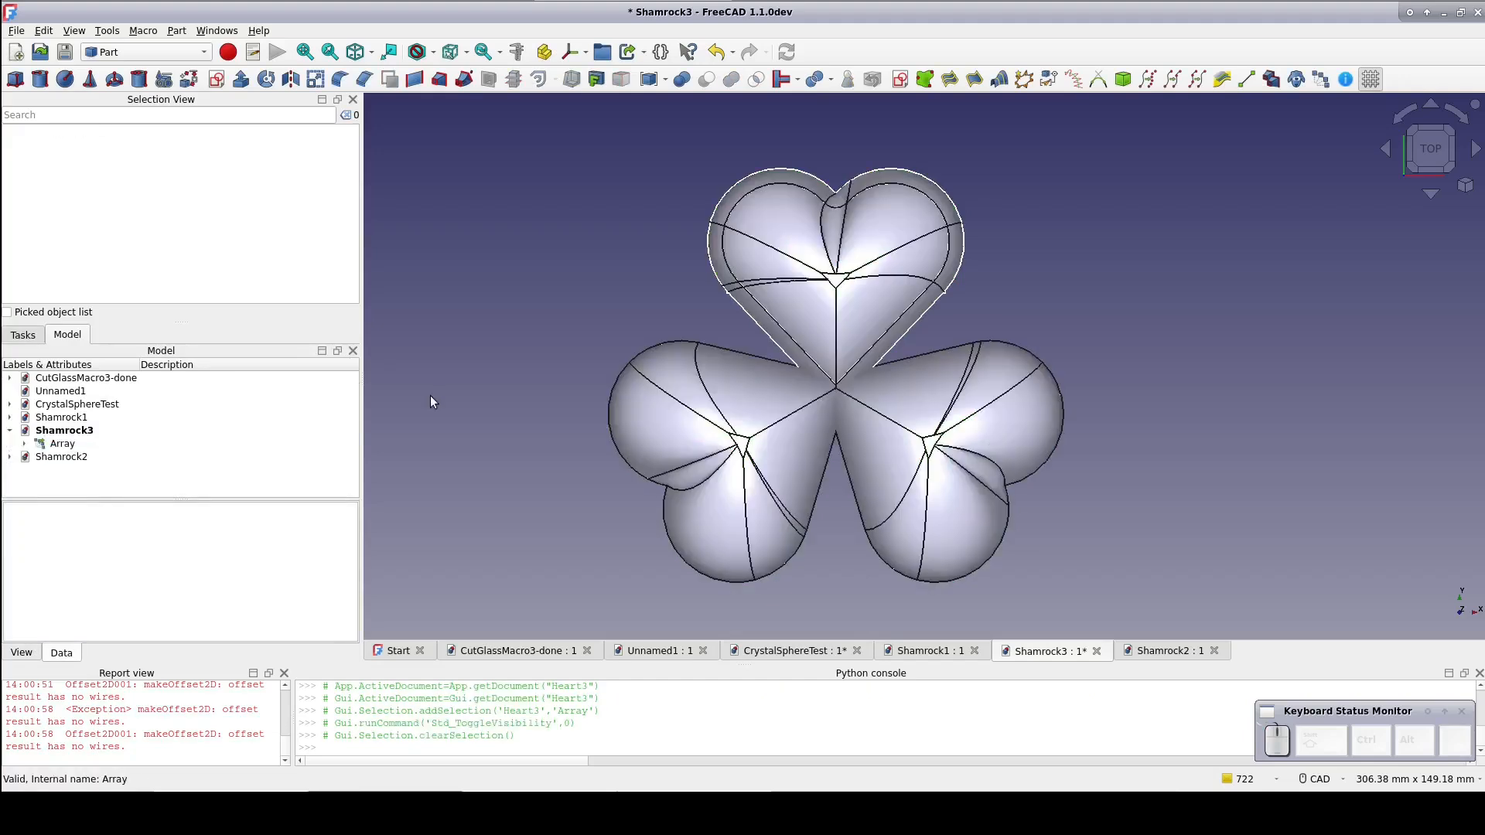